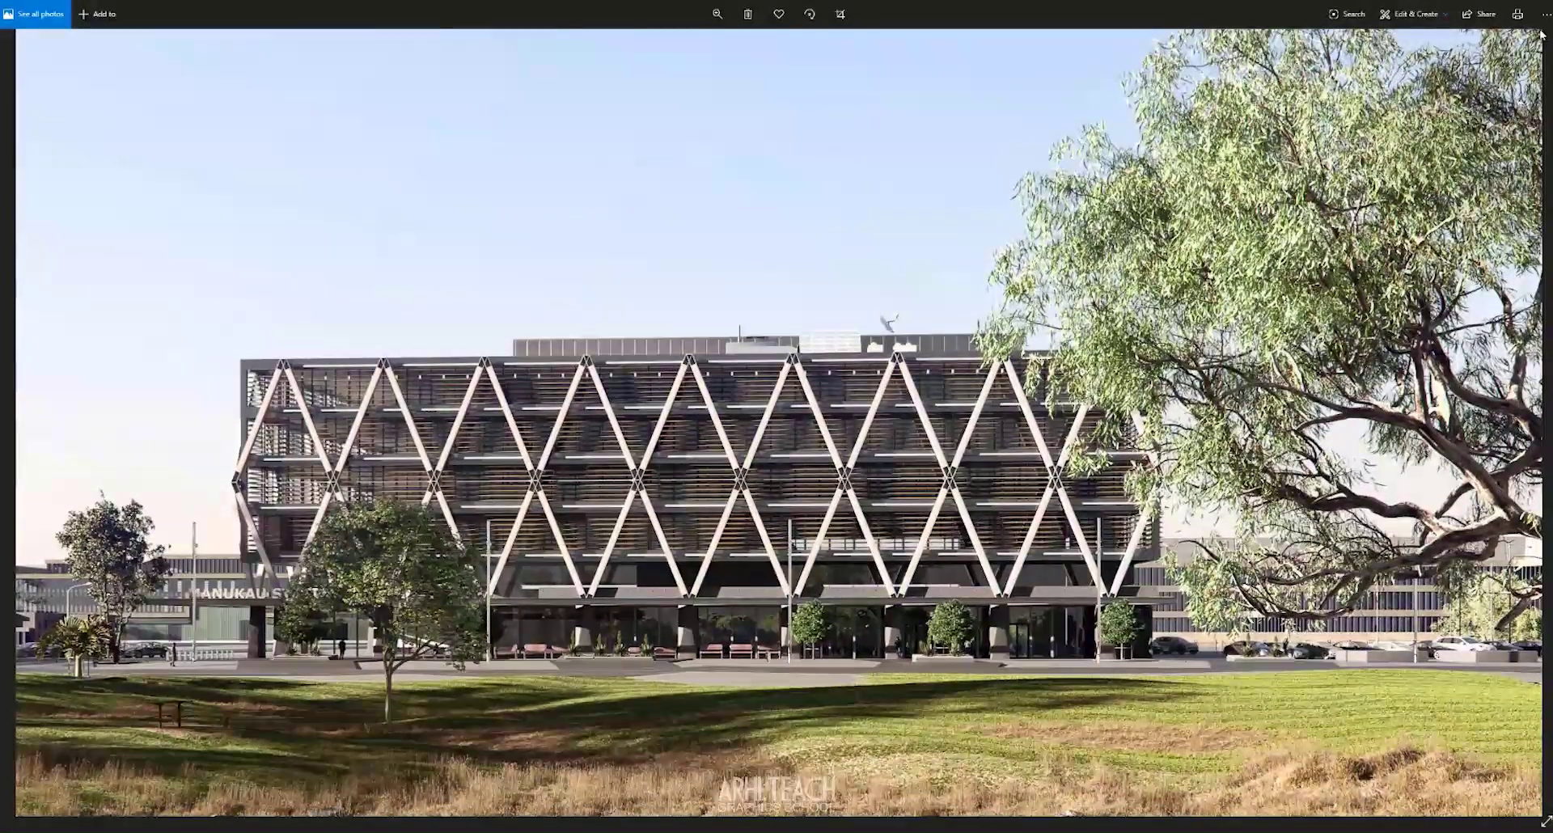
Check the original render's file details in Photos: 3000 x 1988 pixels.
left_click(1546, 14)
left_click(1513, 170)
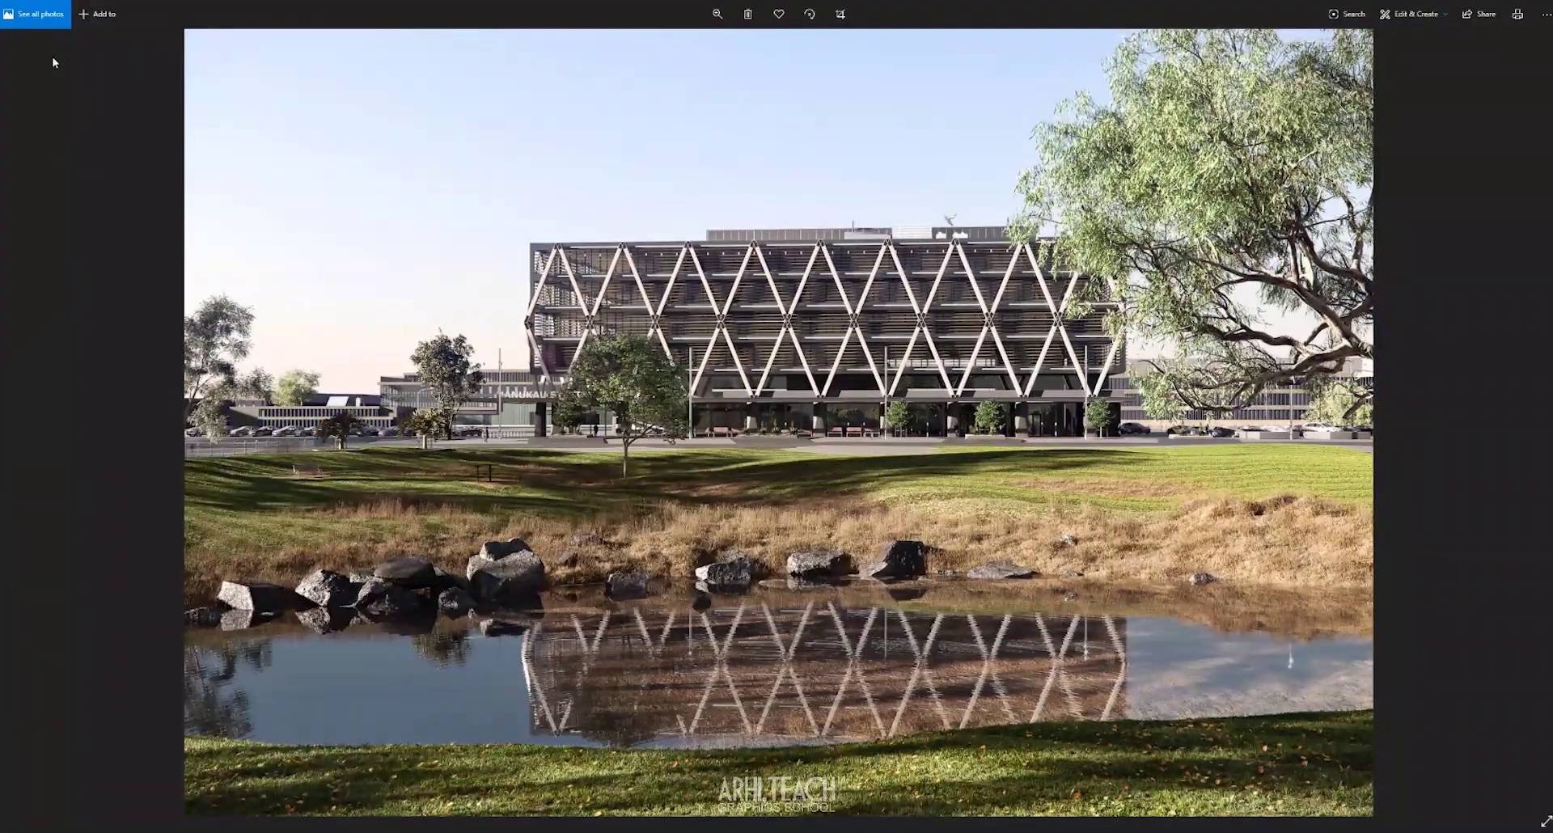
left_click(1546, 16)
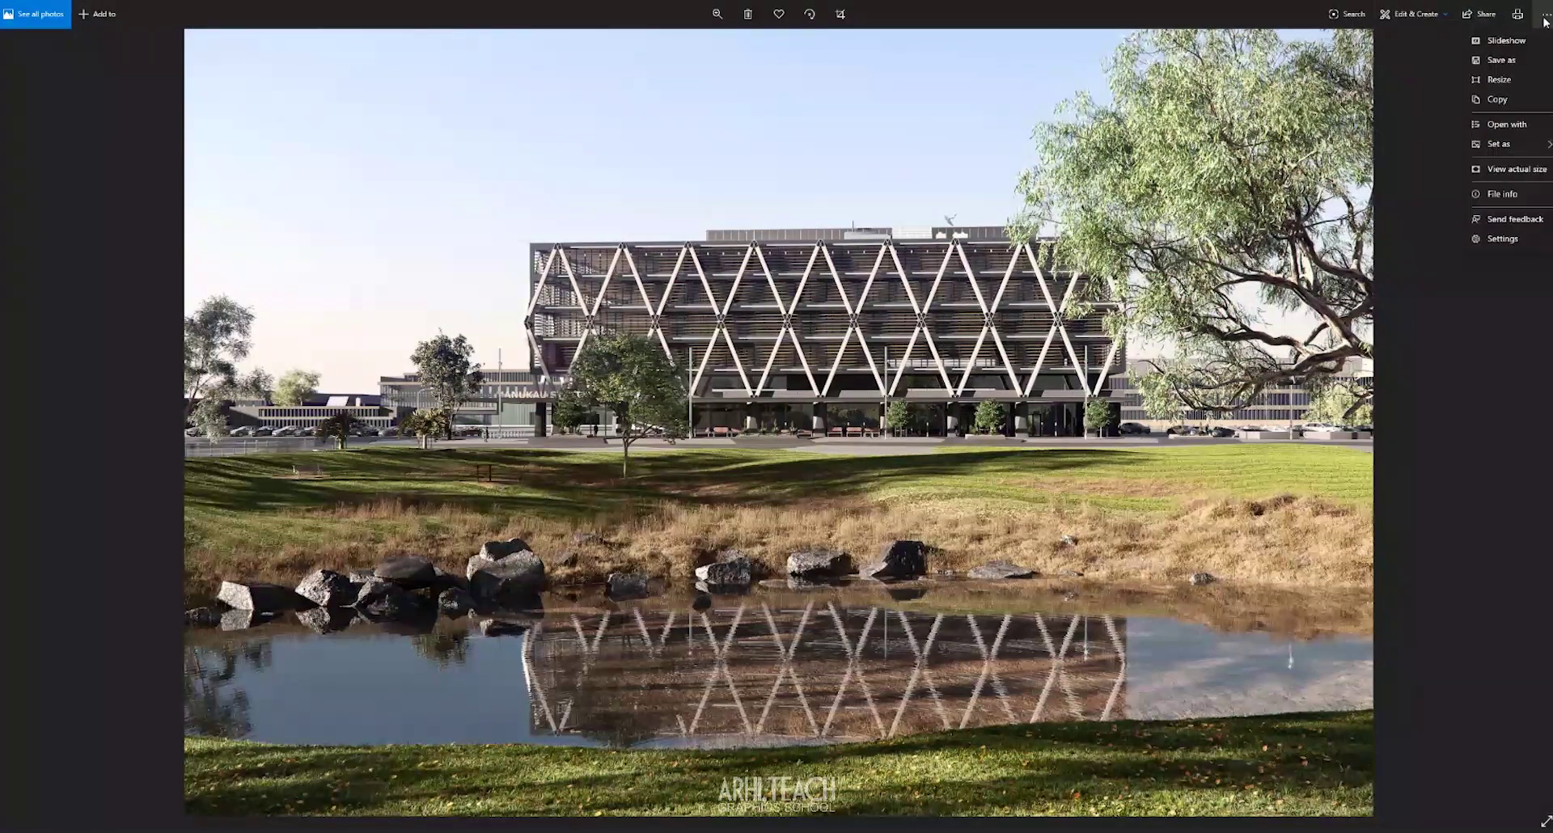
left_click(1526, 198)
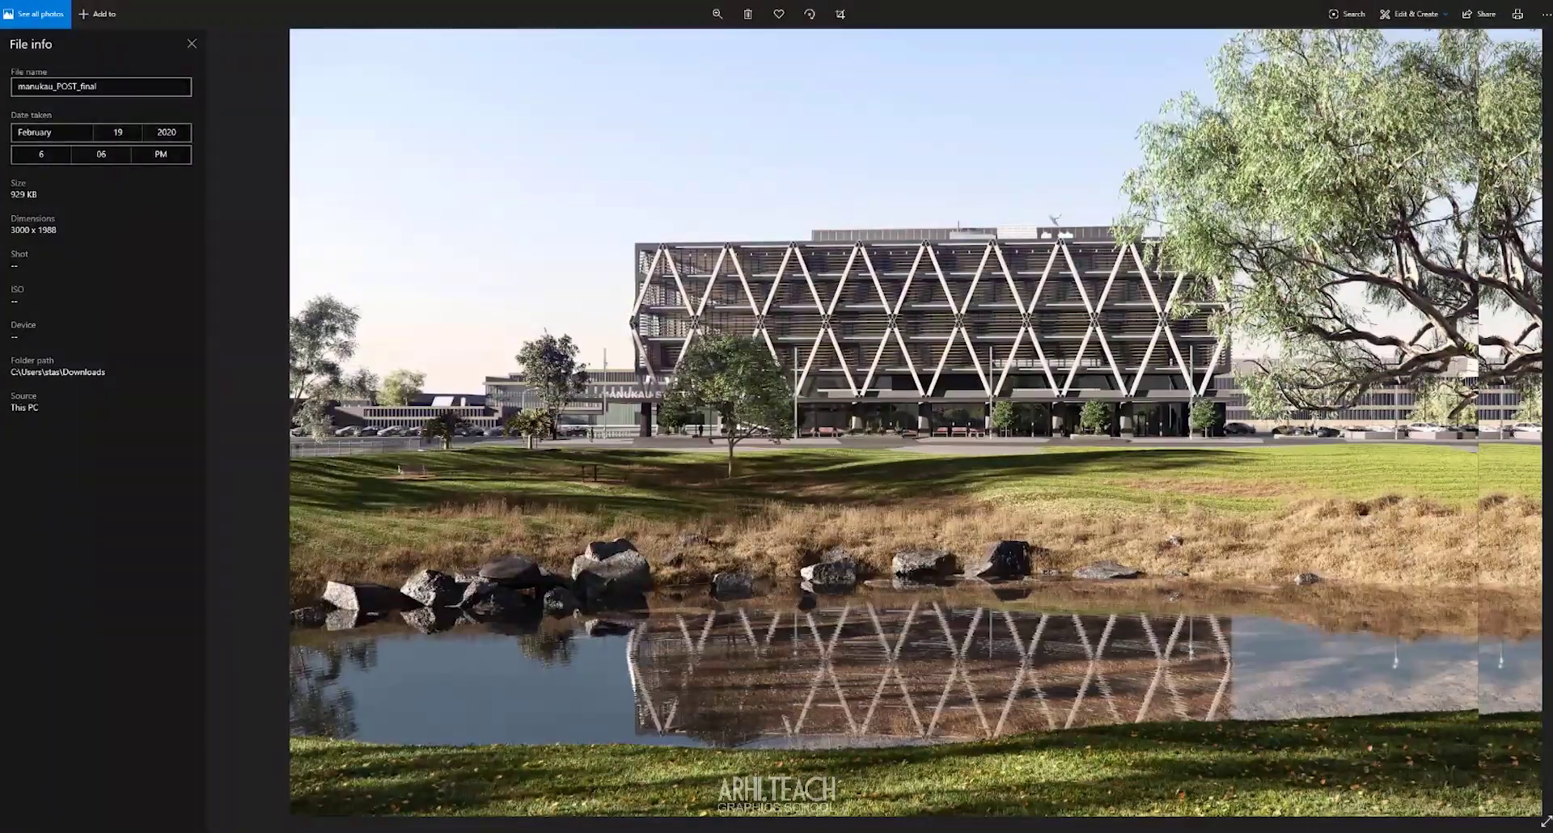
left_click_drag(10, 230, 57, 230)
left_click(191, 44)
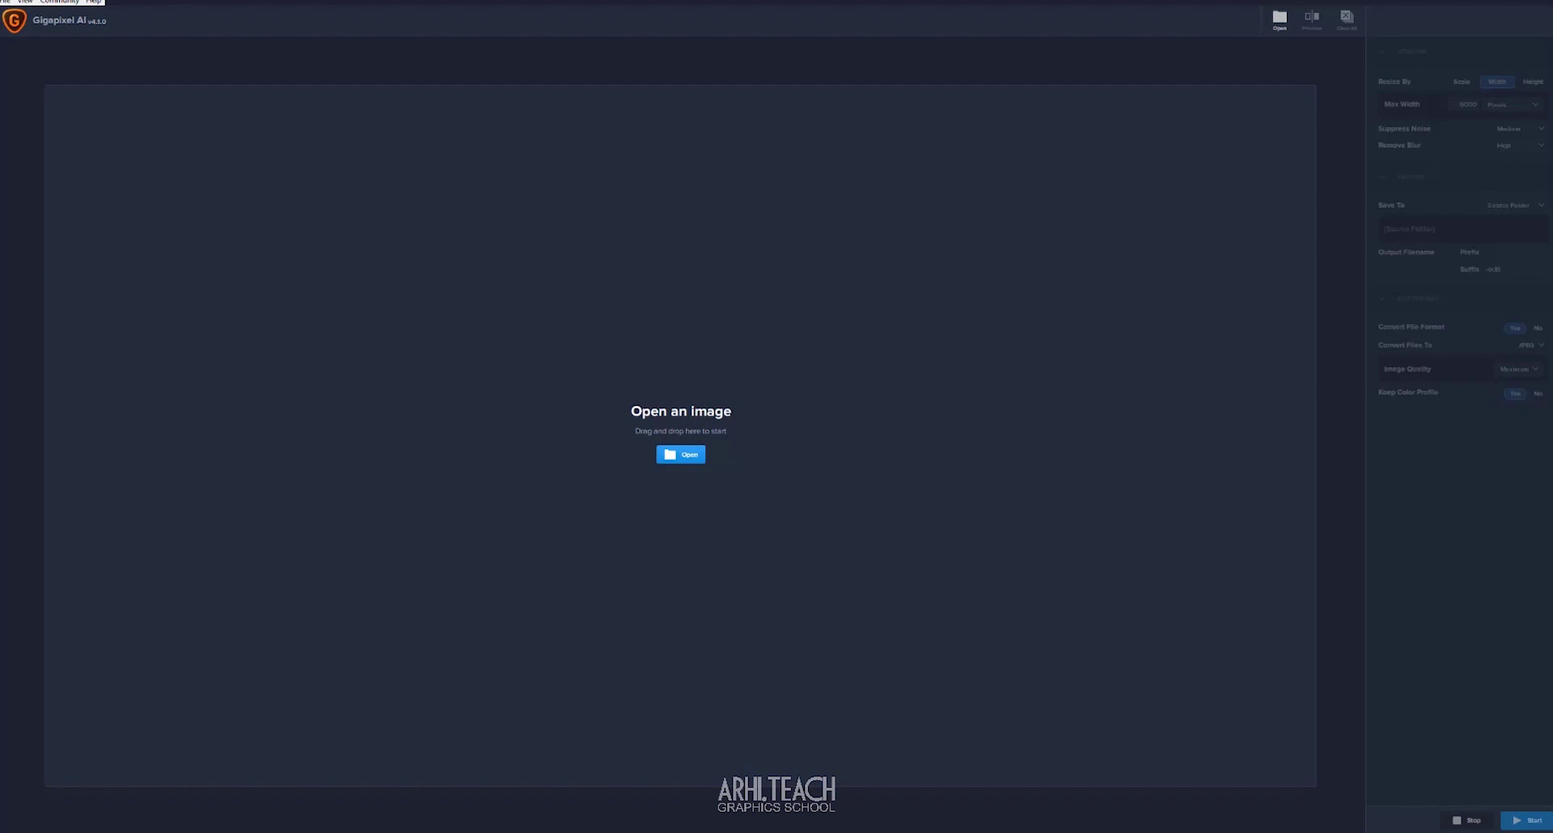
Load manukau_POST_final.jpg into Gigapixel AI and compare original versus preview on the upper facade.
left_click_drag(983, 395, 867, 415)
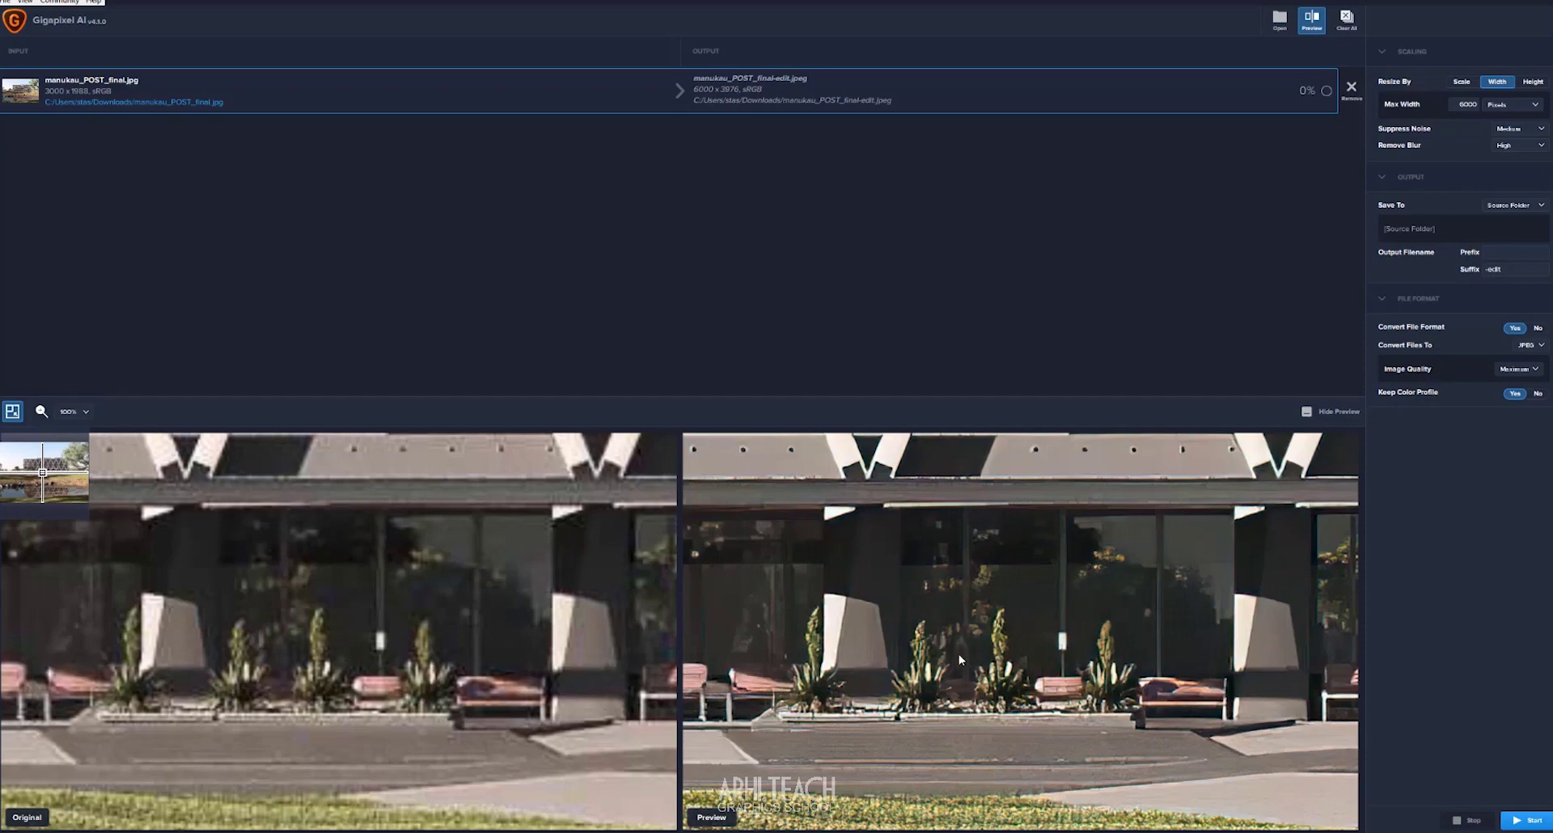
left_click_drag(551, 515, 567, 741)
left_click_drag(558, 672, 530, 558)
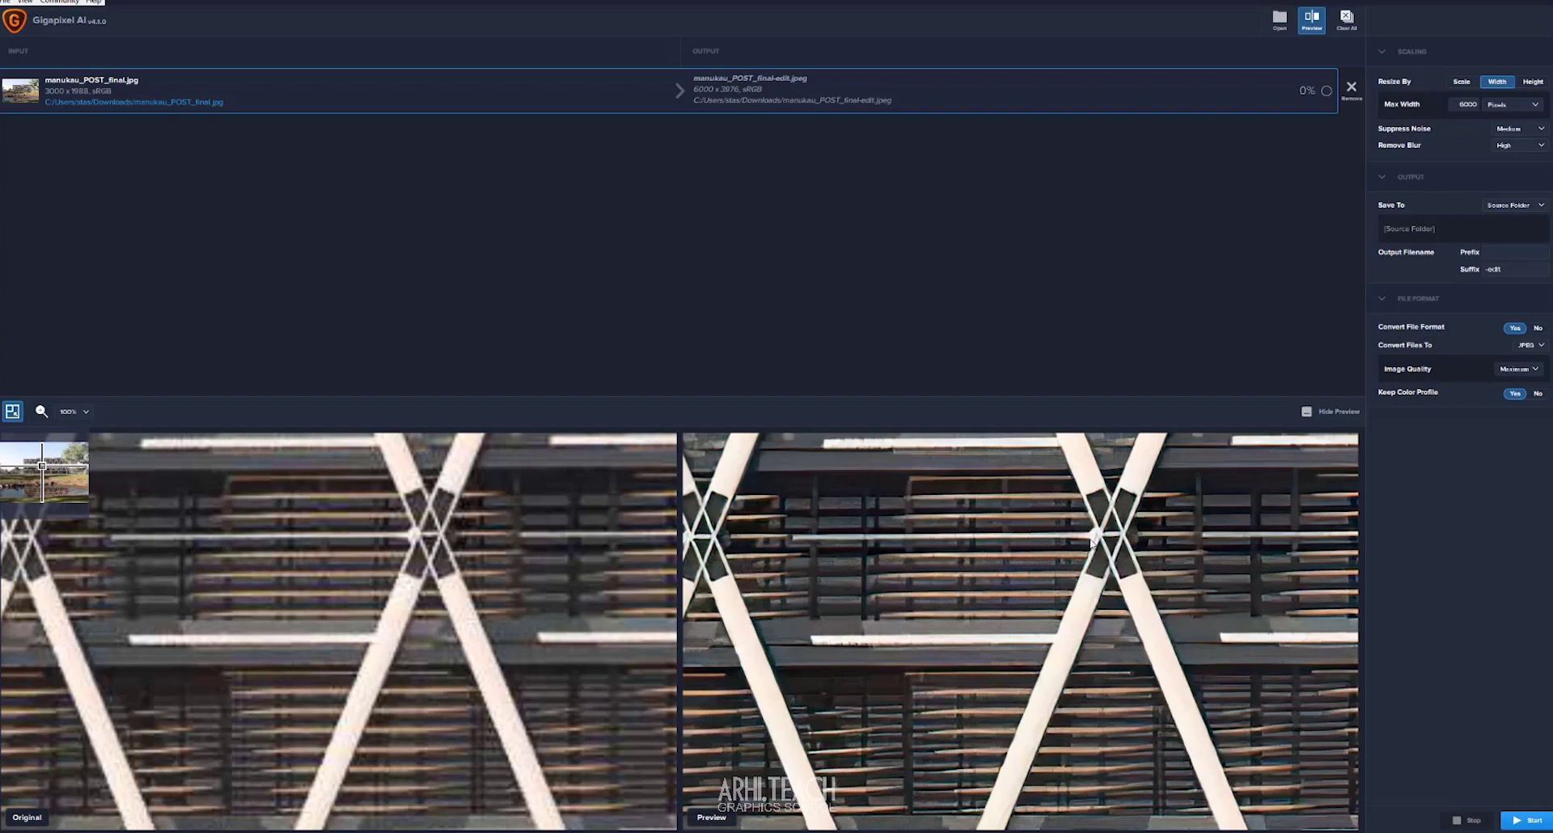
left_click(1312, 22)
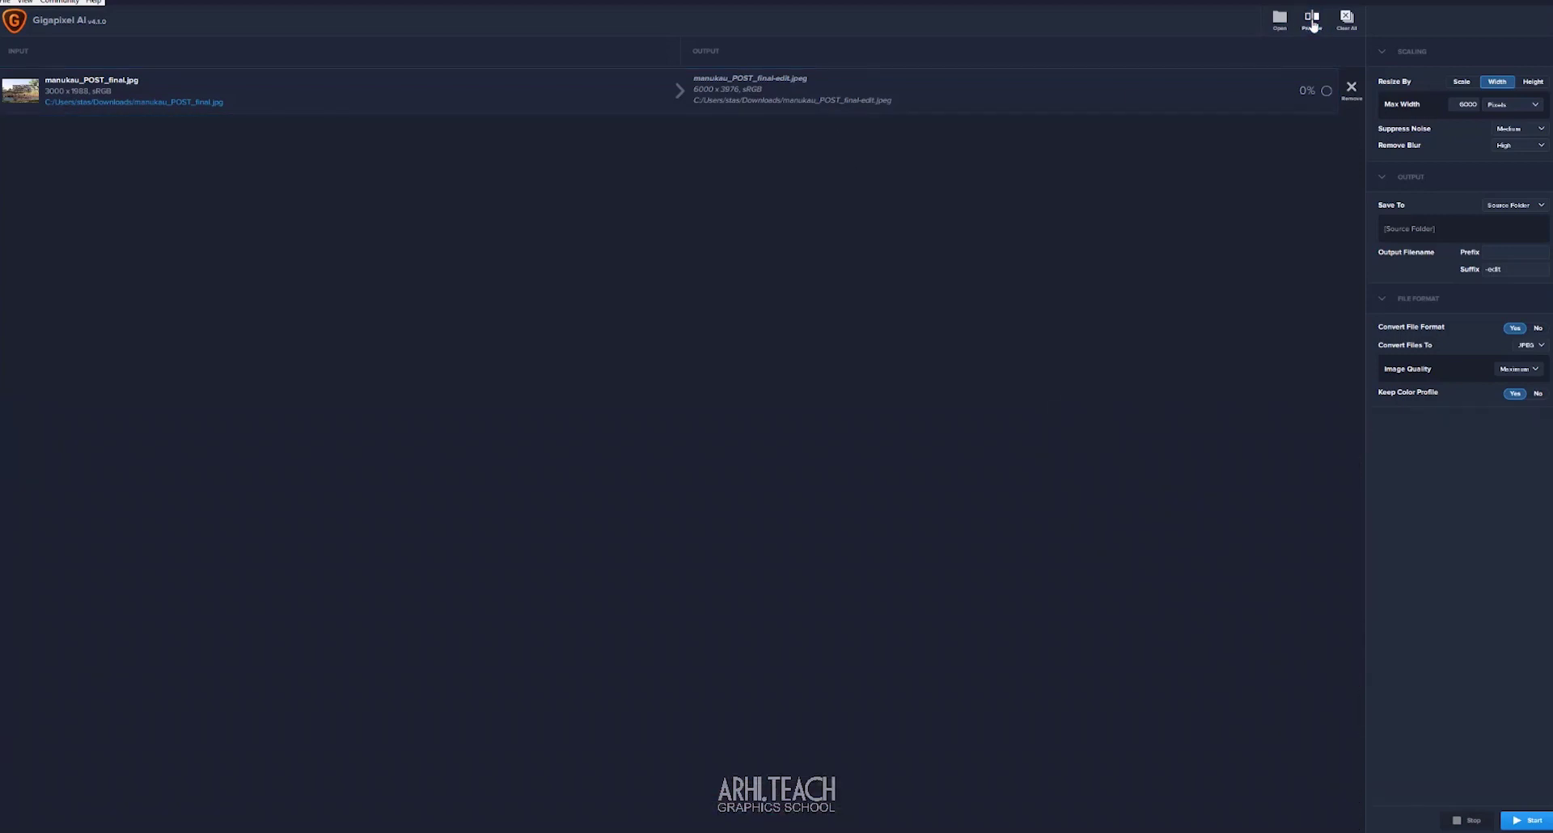
left_click(1314, 22)
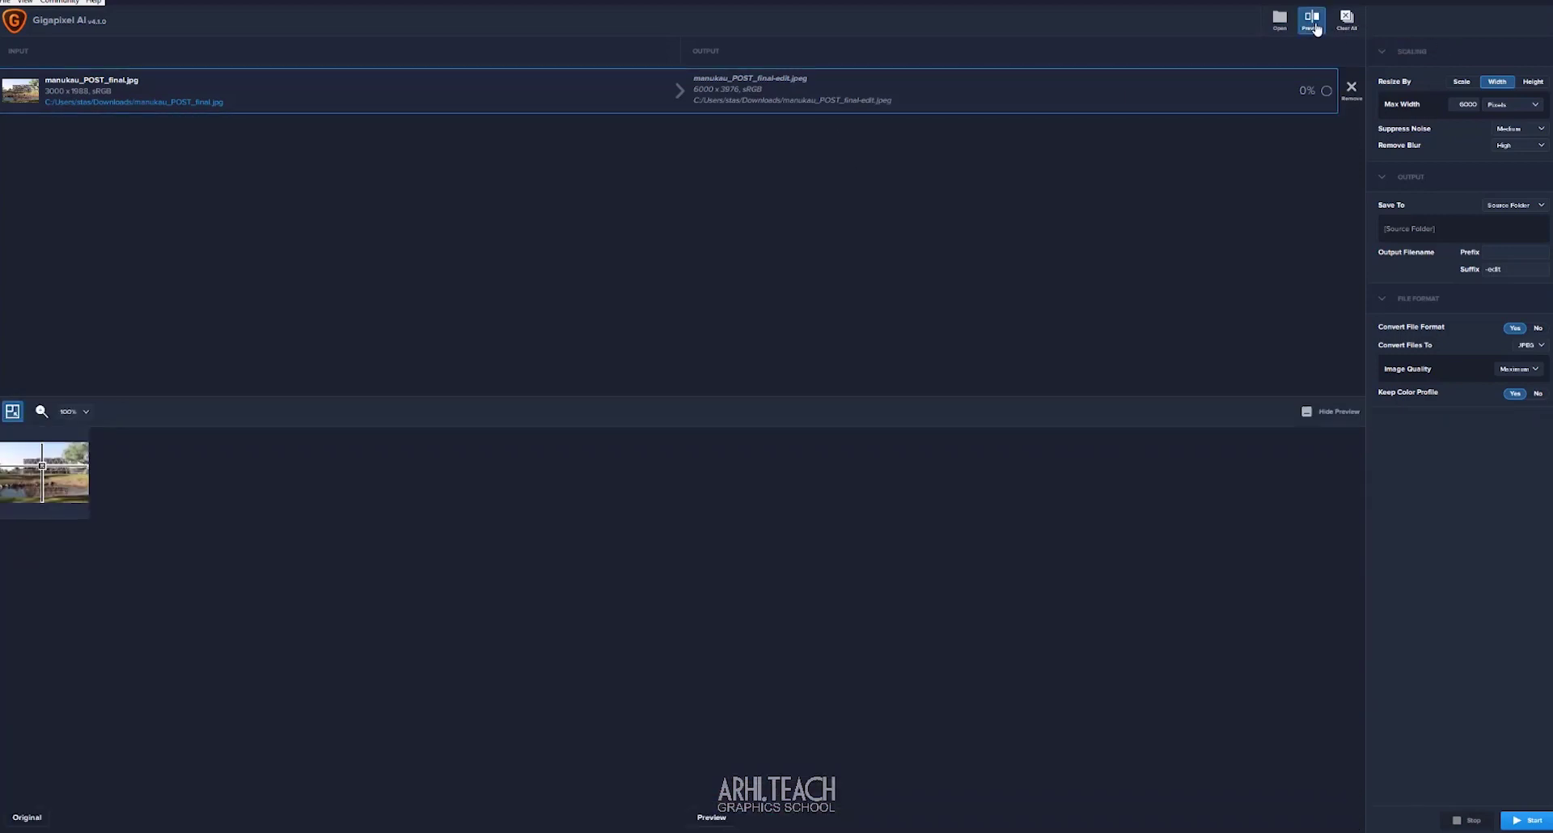
Set Resize By to Scale 4x for a 12000 x 7952 output.
left_click(1462, 82)
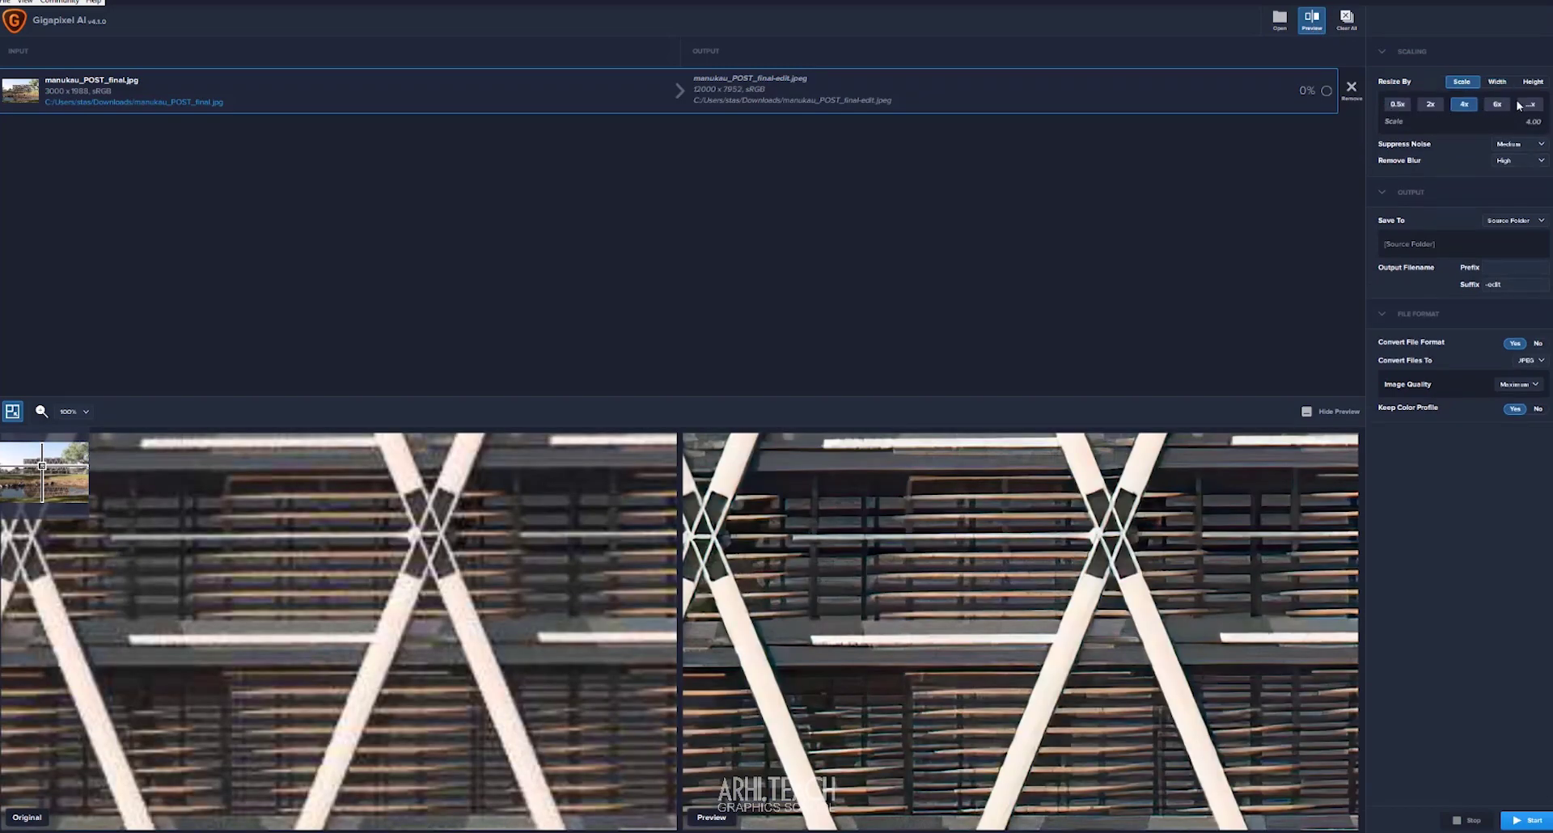
left_click(1498, 82)
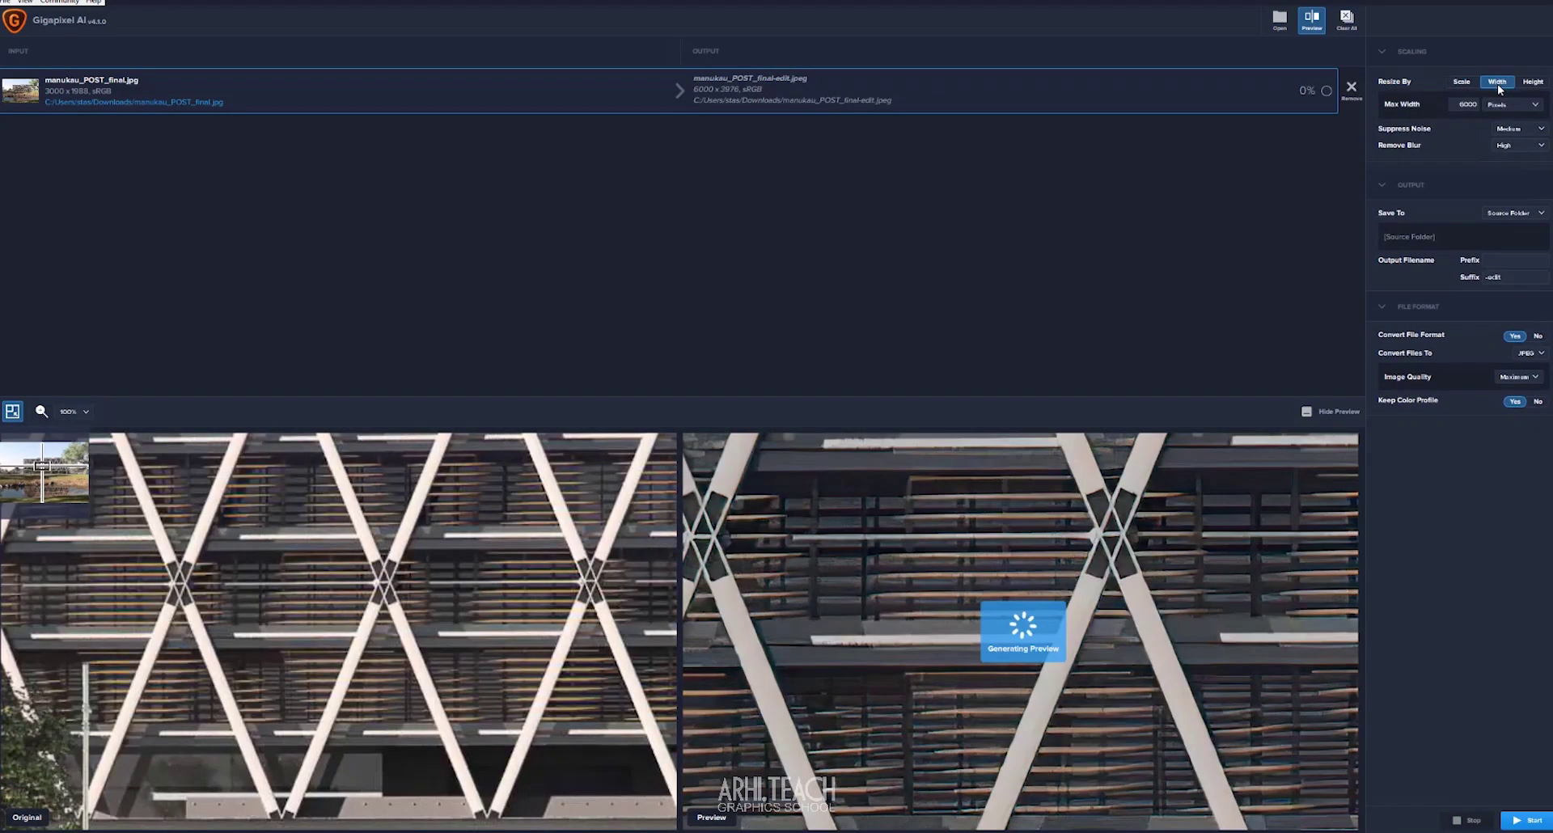
left_click(1542, 82)
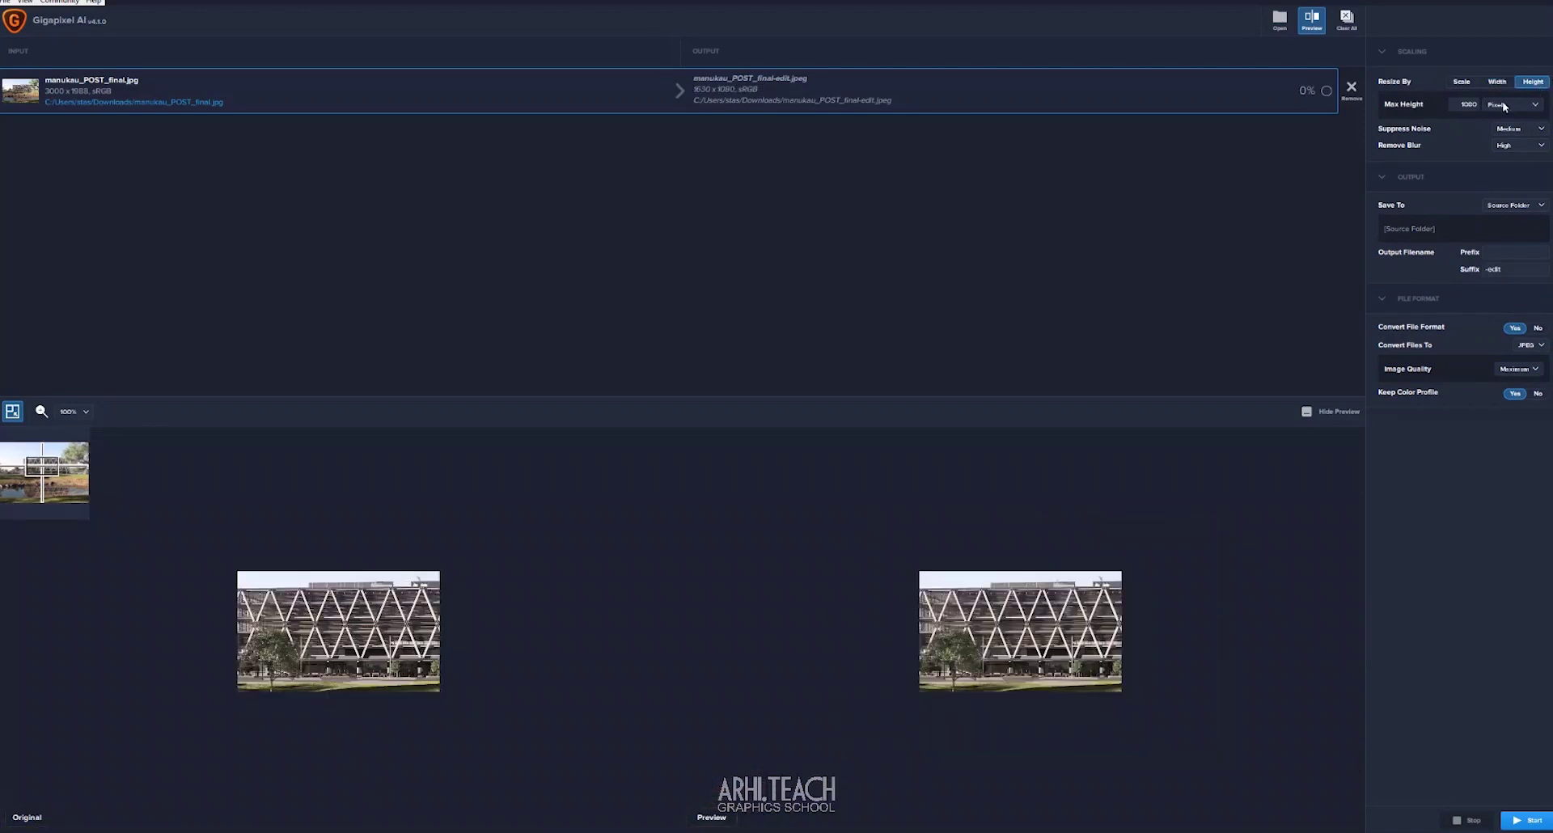
left_click(1466, 83)
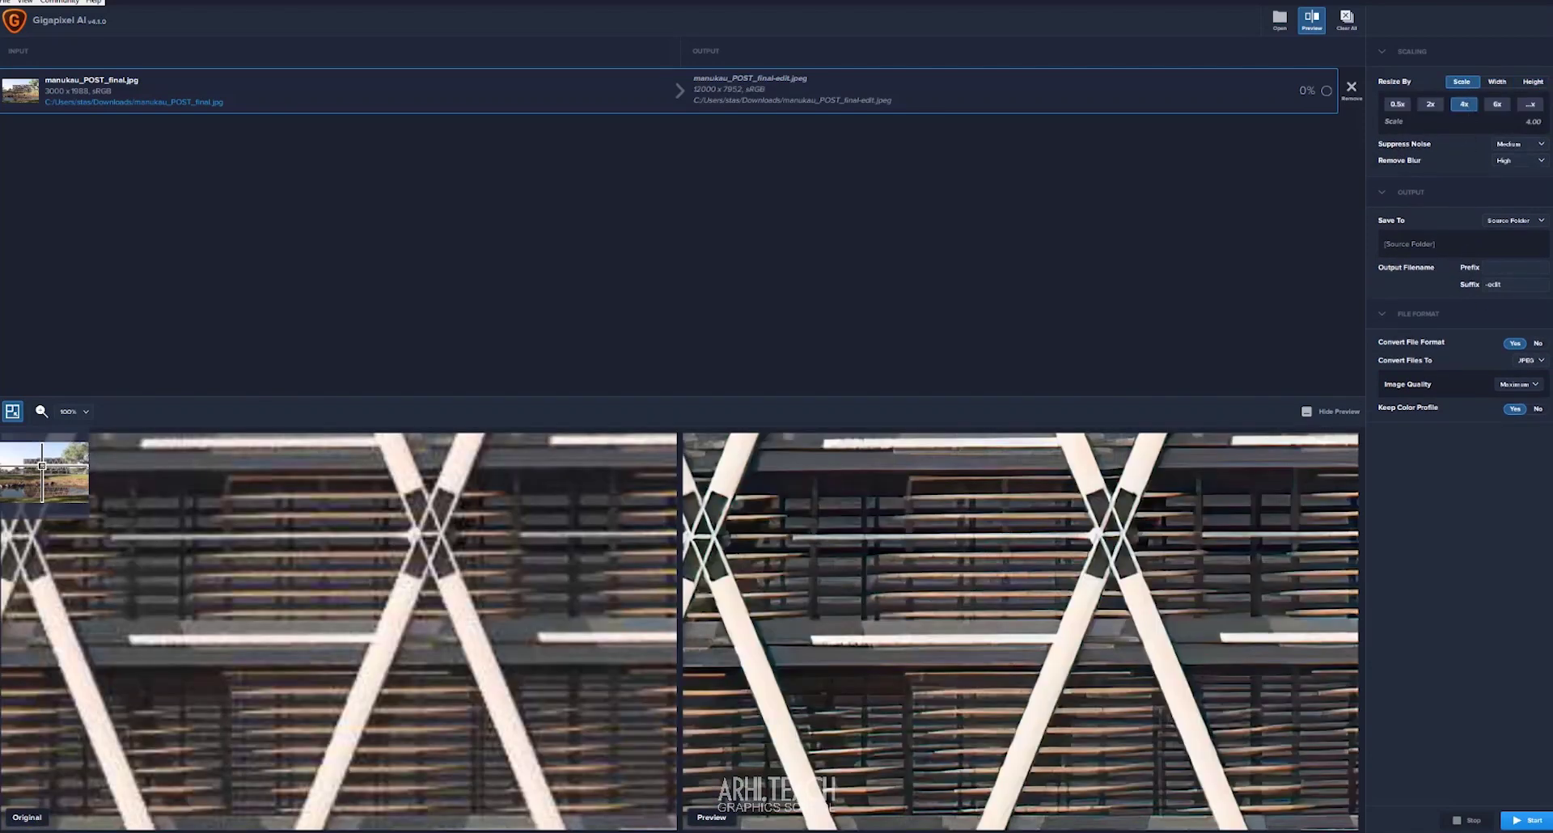
Replace the -edit output suffix with -gigapixel and start the 4x upscale.
double_click(1503, 286)
left_click(1493, 285)
double_click(1493, 284)
type("-gigapixel")
left_click(1529, 821)
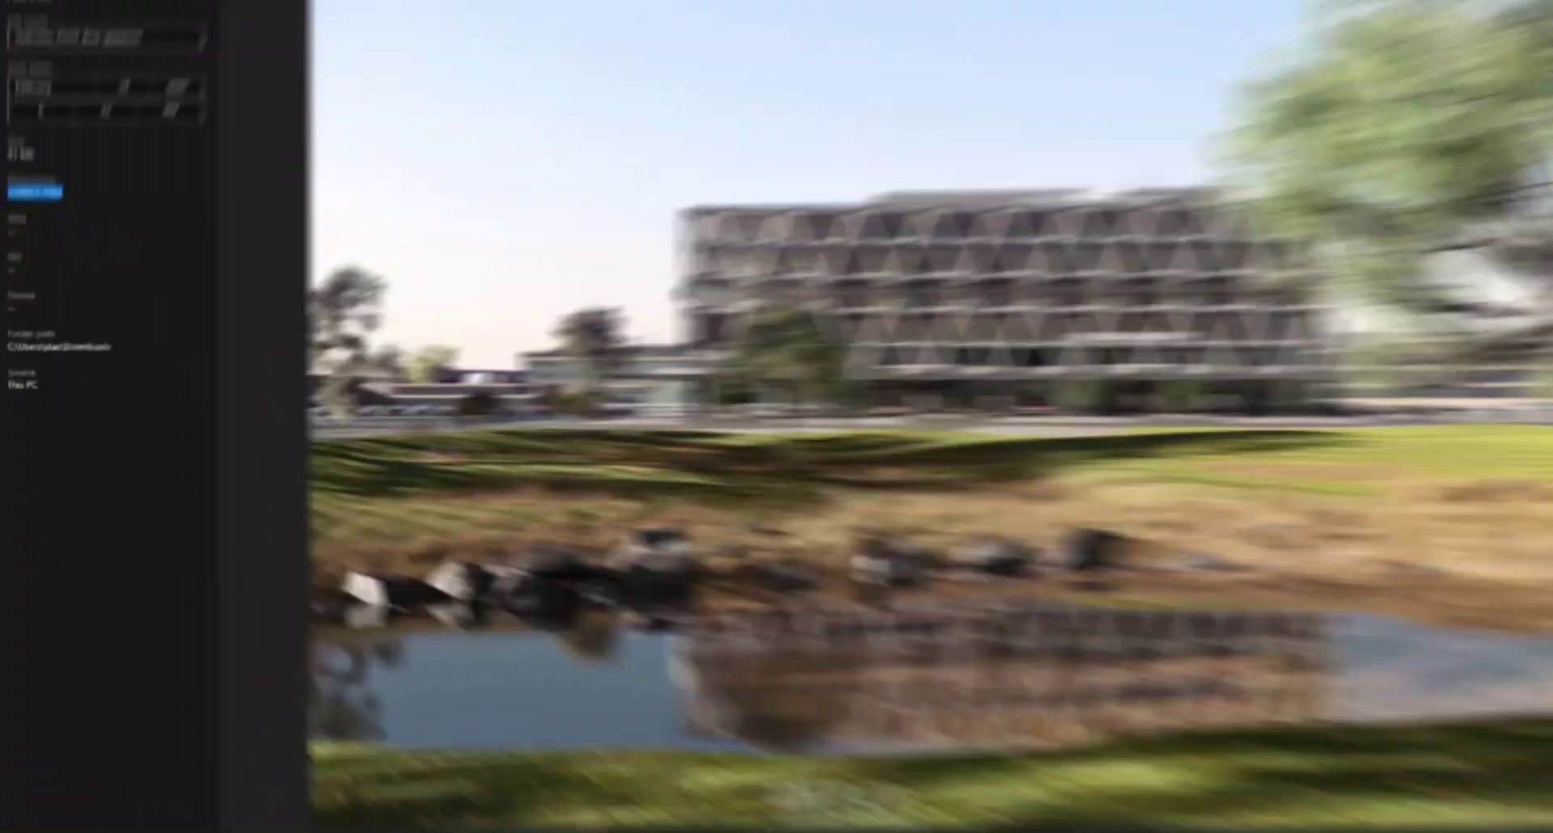
View manukau_POST_final-gigapixel at actual size across the facade columns, then fit it and close file details.
left_click(1546, 14)
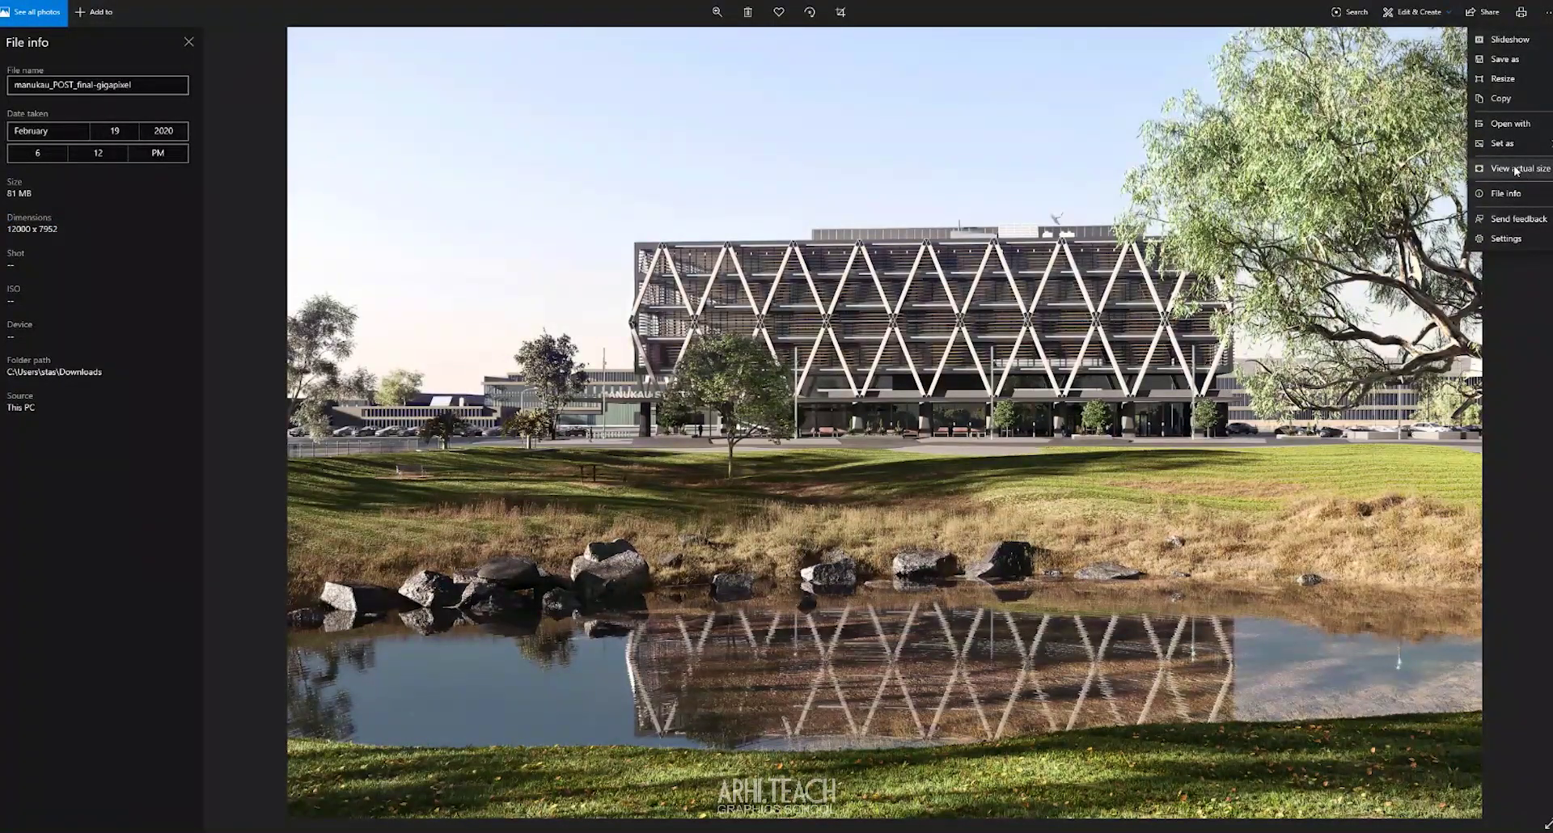
left_click(1507, 194)
scroll(955, 333, "up", 5)
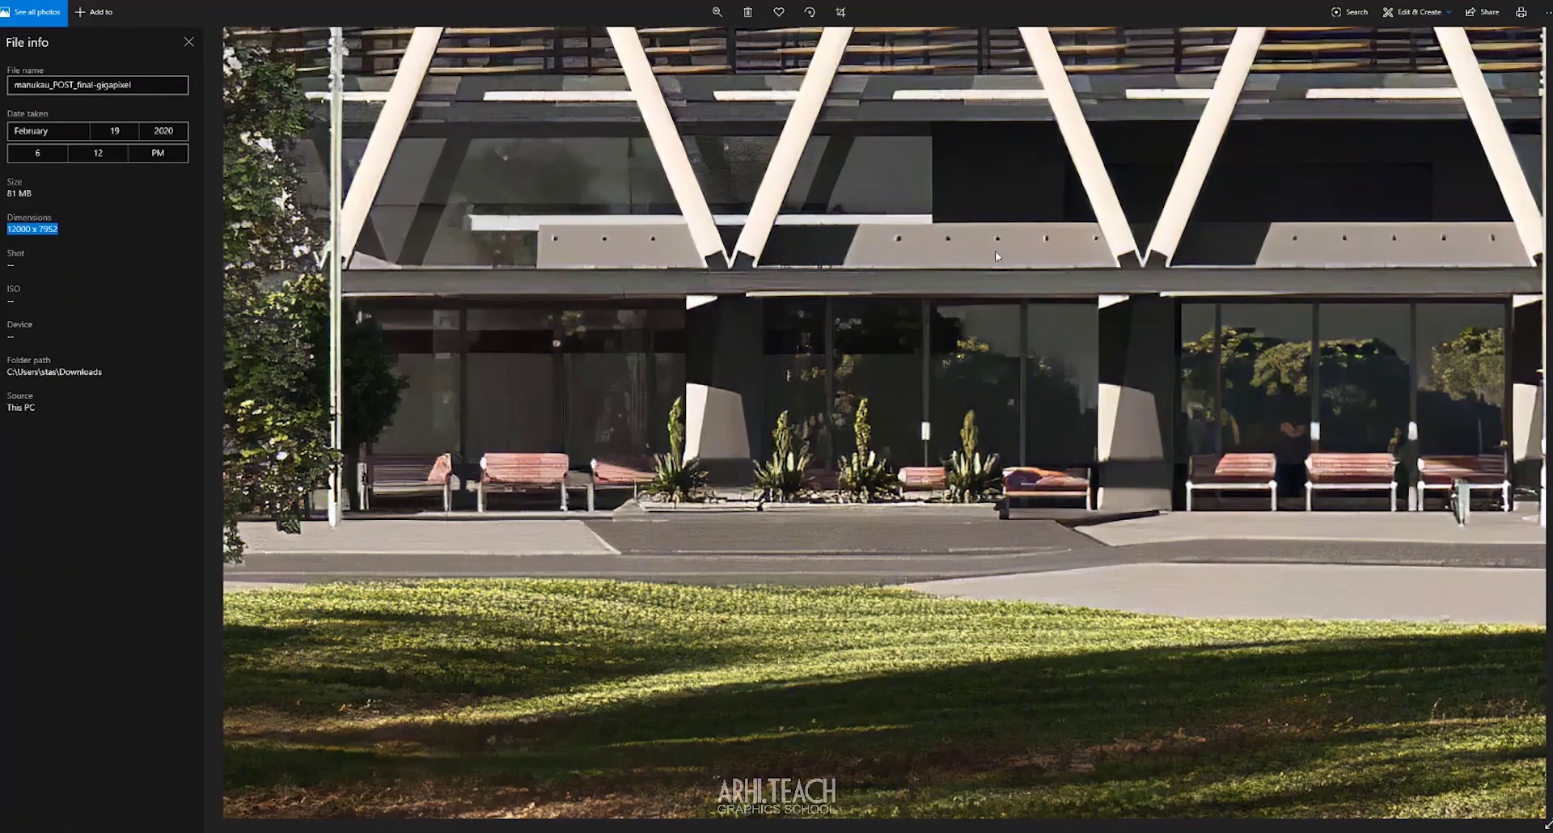
left_click_drag(996, 250, 464, 250)
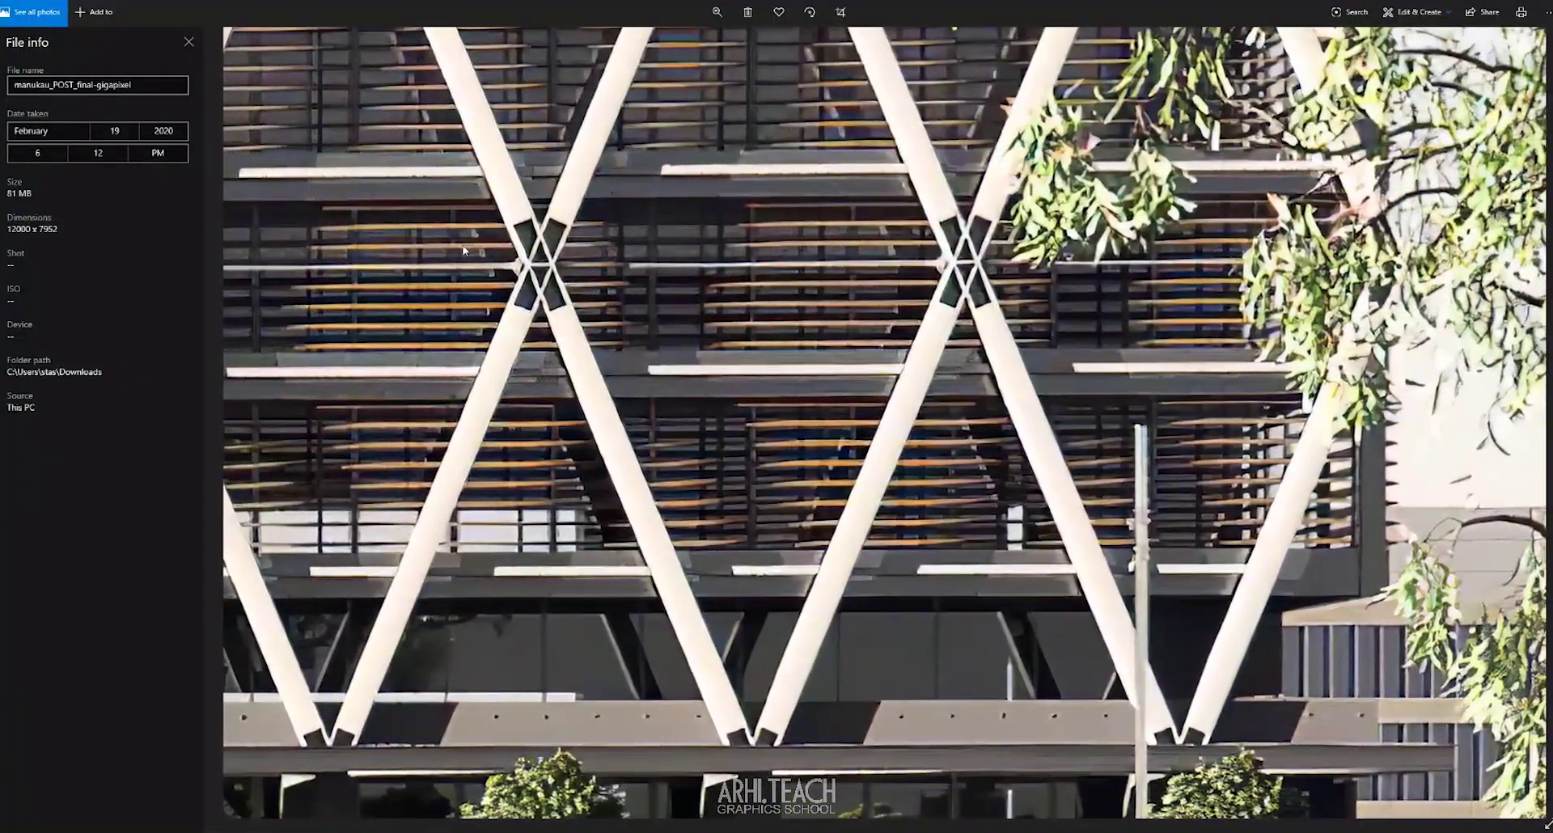
left_click(1546, 12)
left_click(1510, 168)
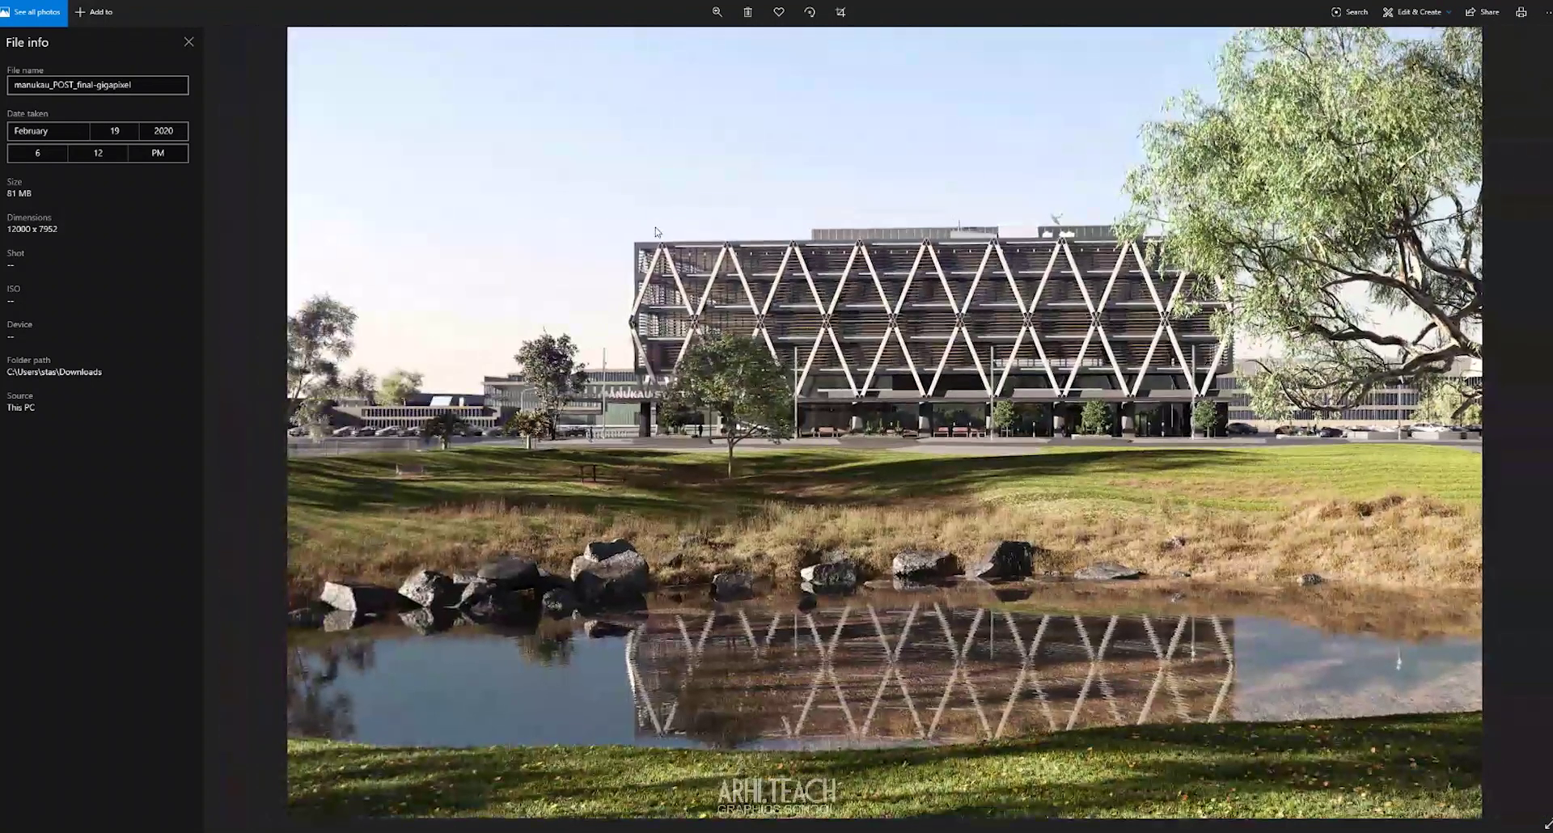
left_click(190, 40)
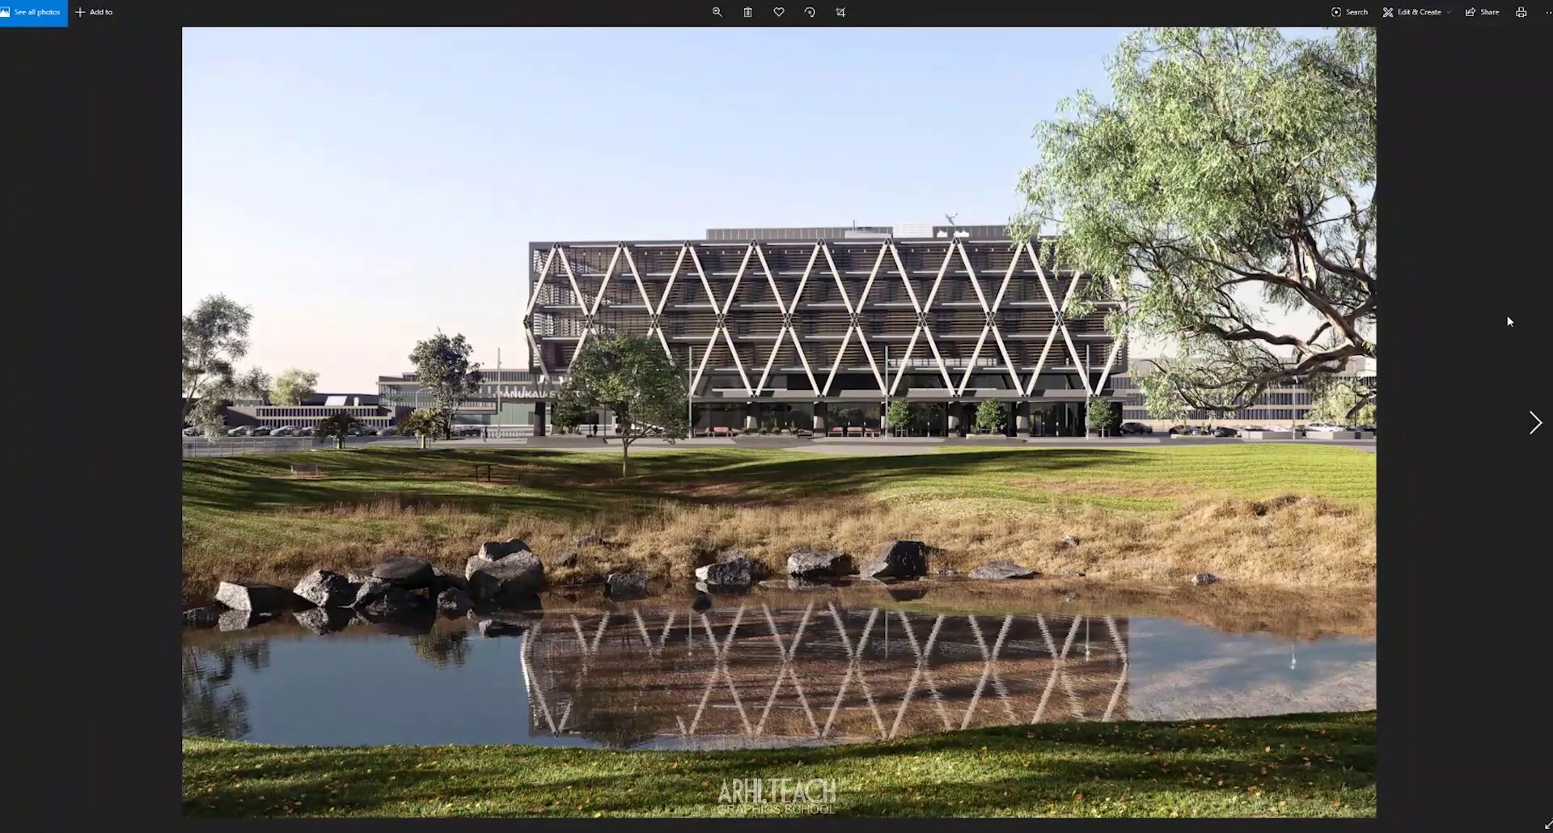
Show the original's 3000 x 1988 file details, zoom in on the benches, then fit to window.
left_click(1548, 11)
left_click(1511, 200)
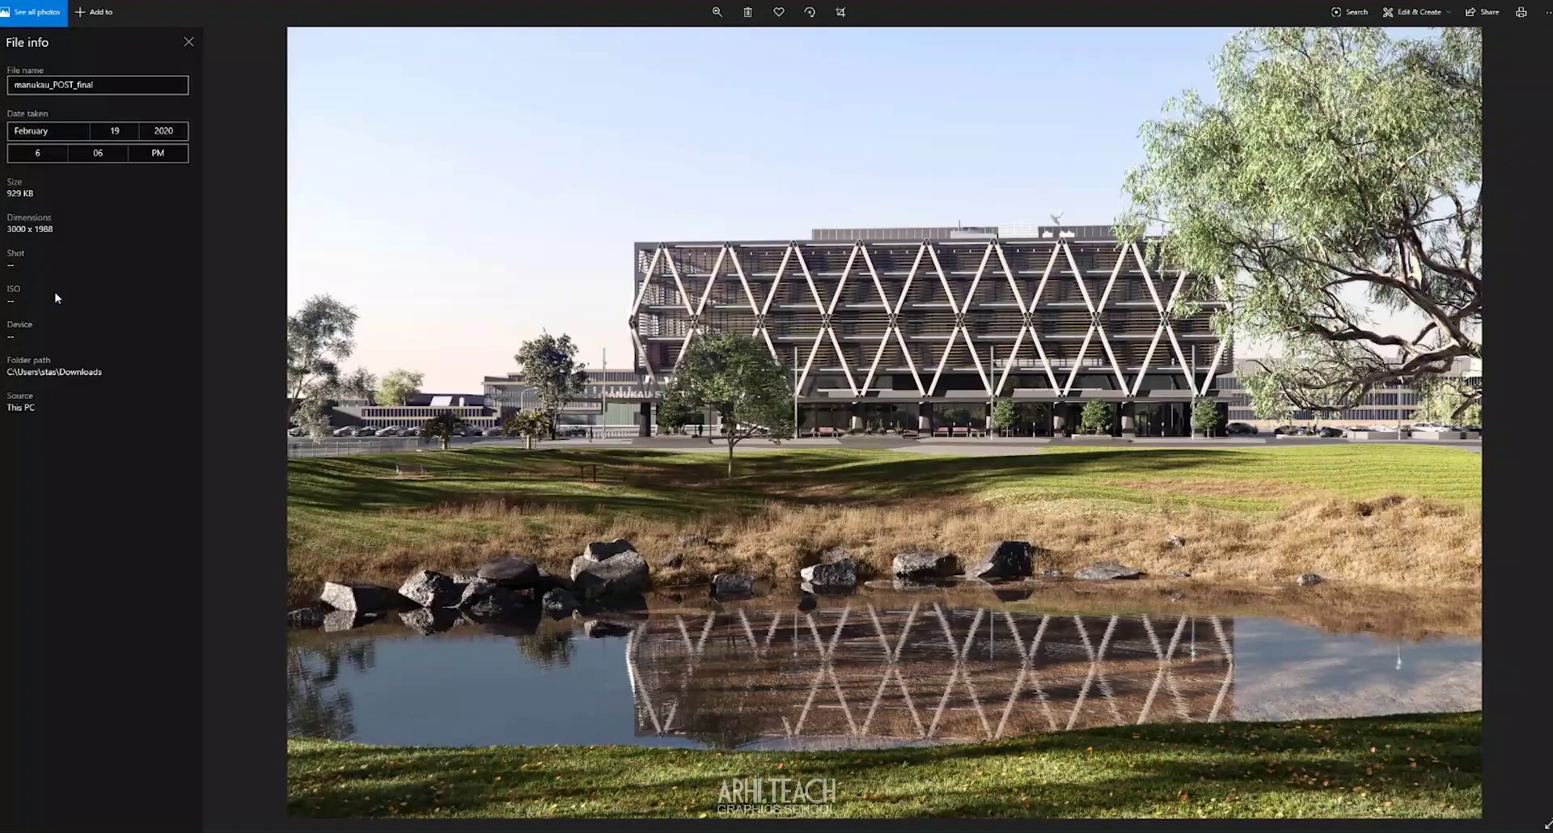
left_click(716, 12)
left_click_drag(660, 44, 740, 43)
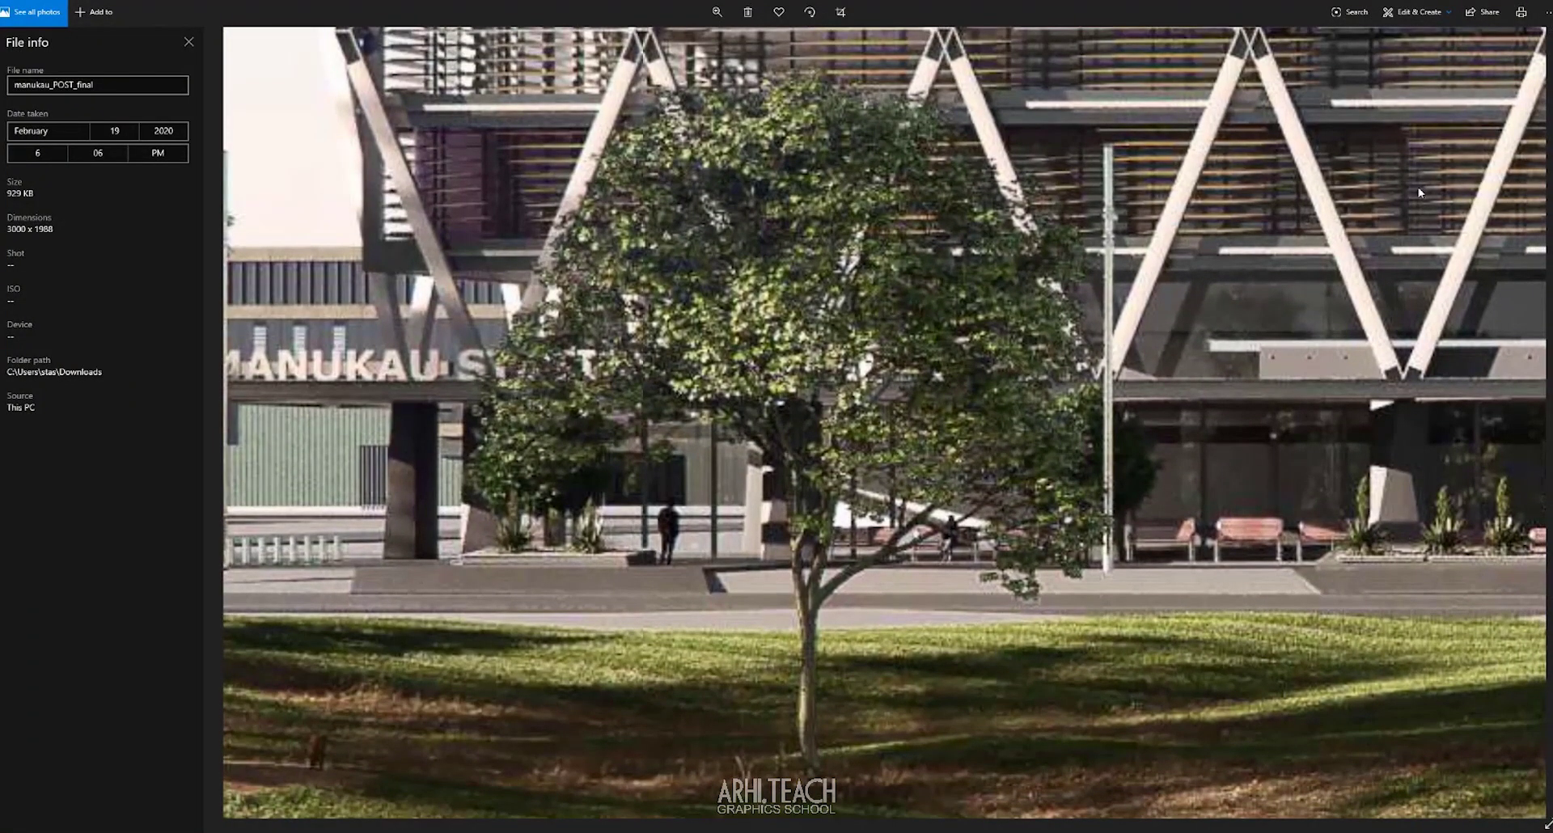
left_click(1546, 11)
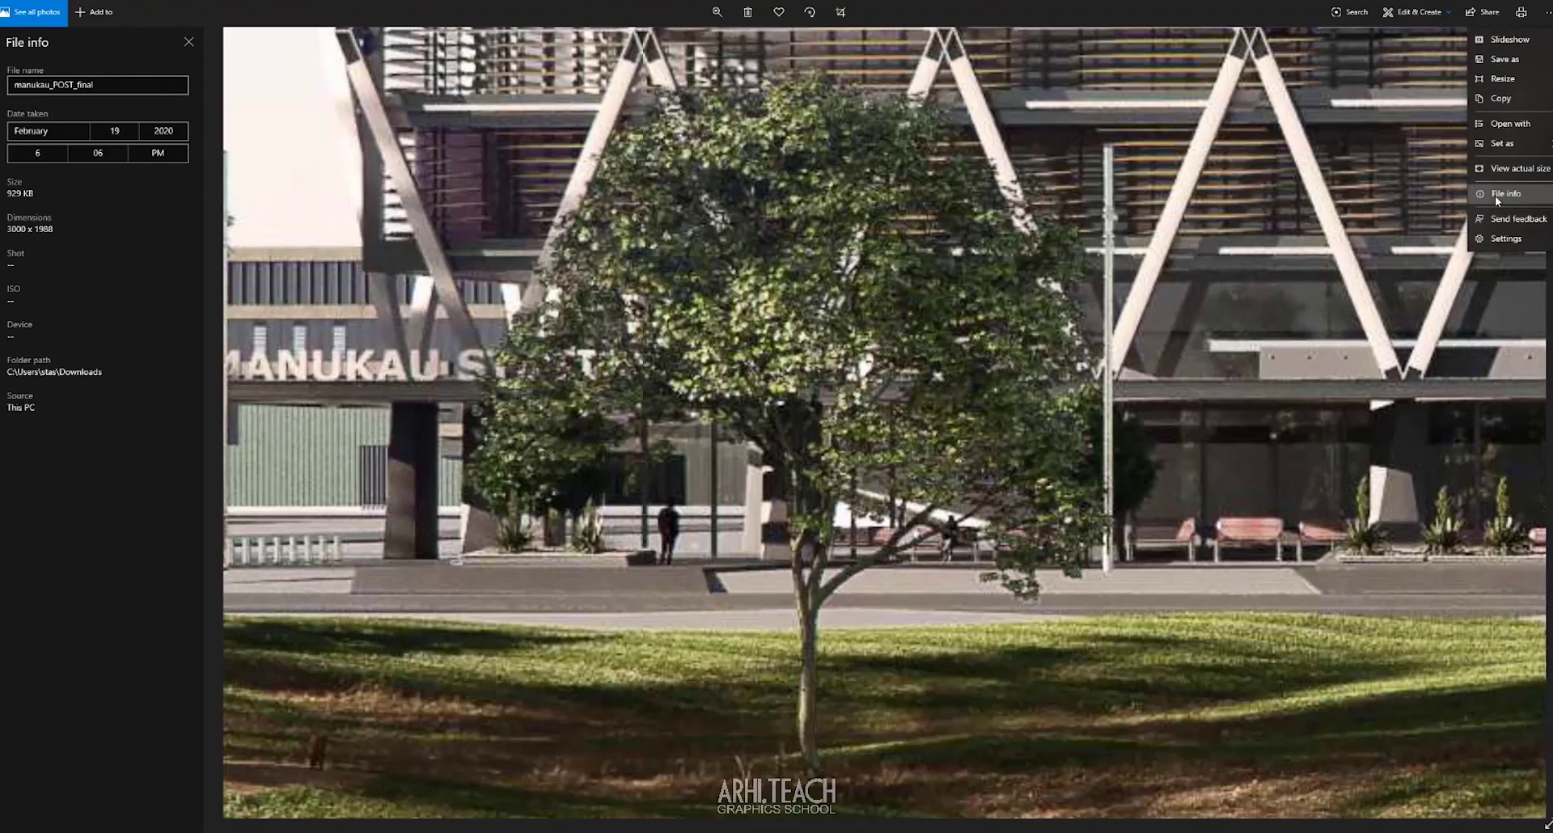
left_click(1516, 172)
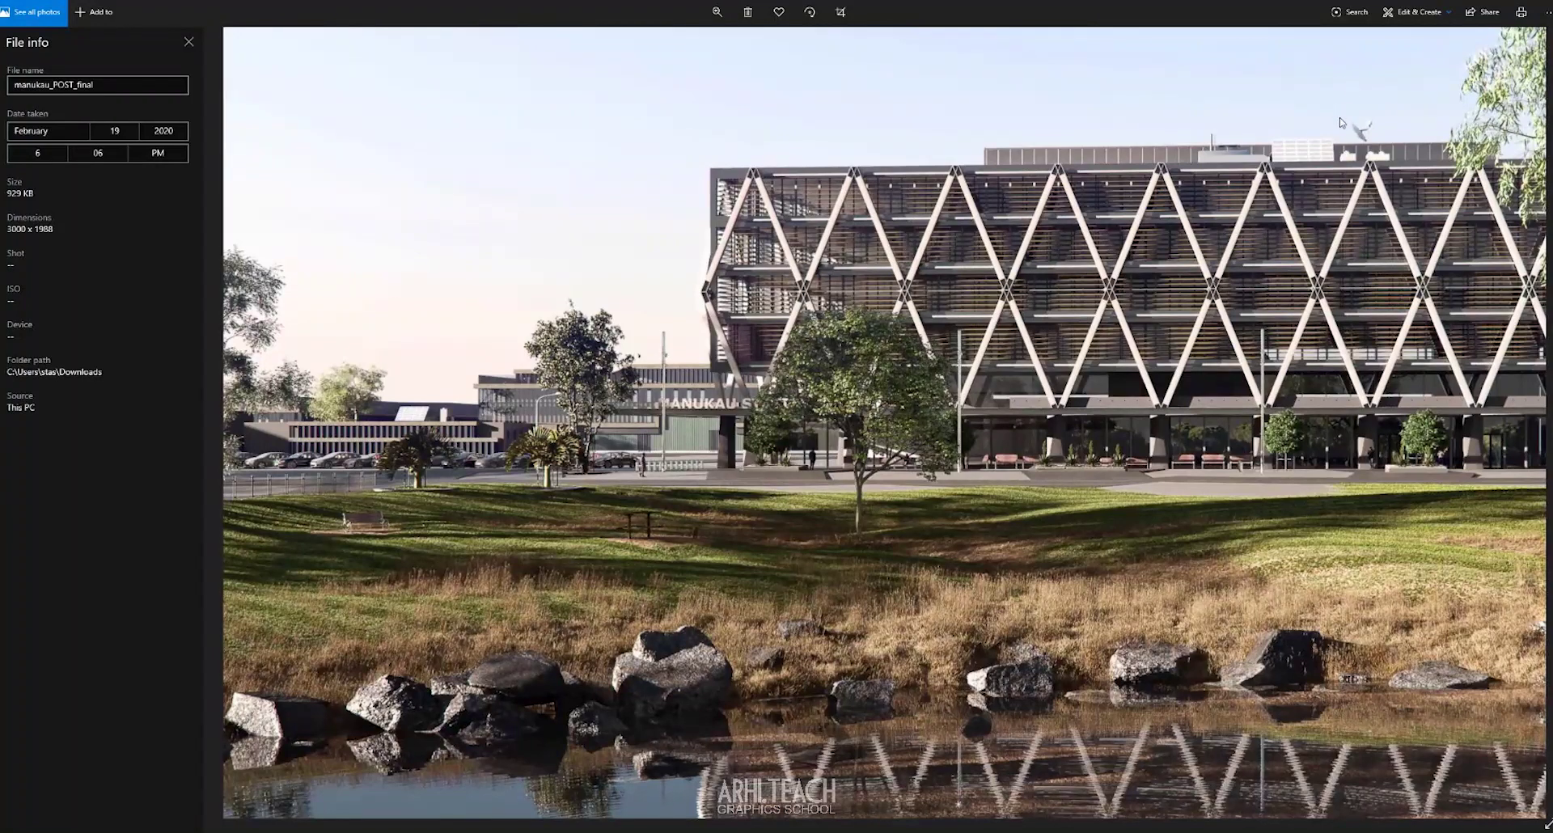
left_click(1547, 12)
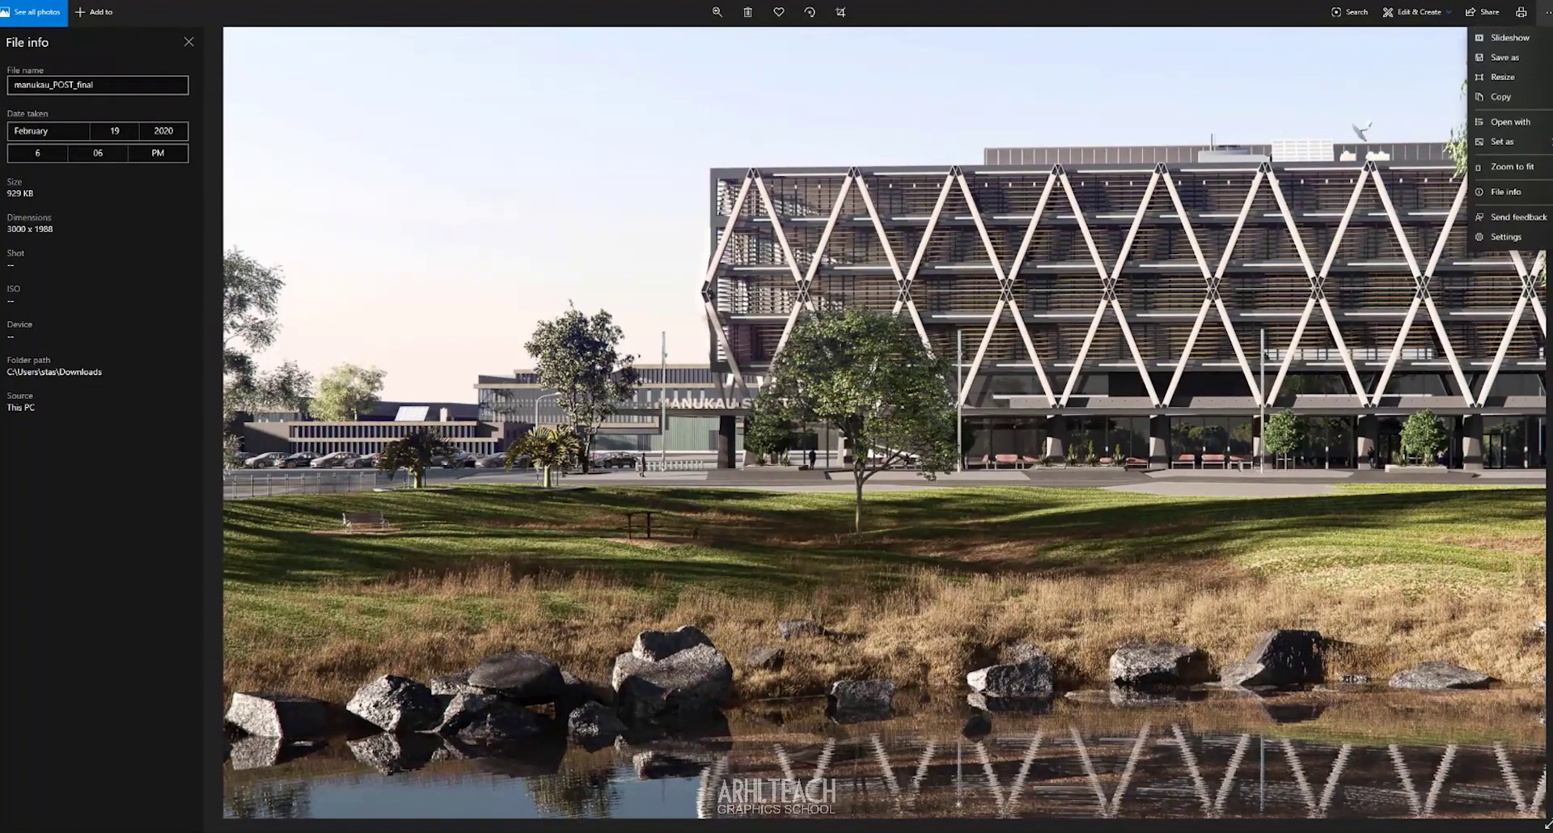
left_click(1507, 168)
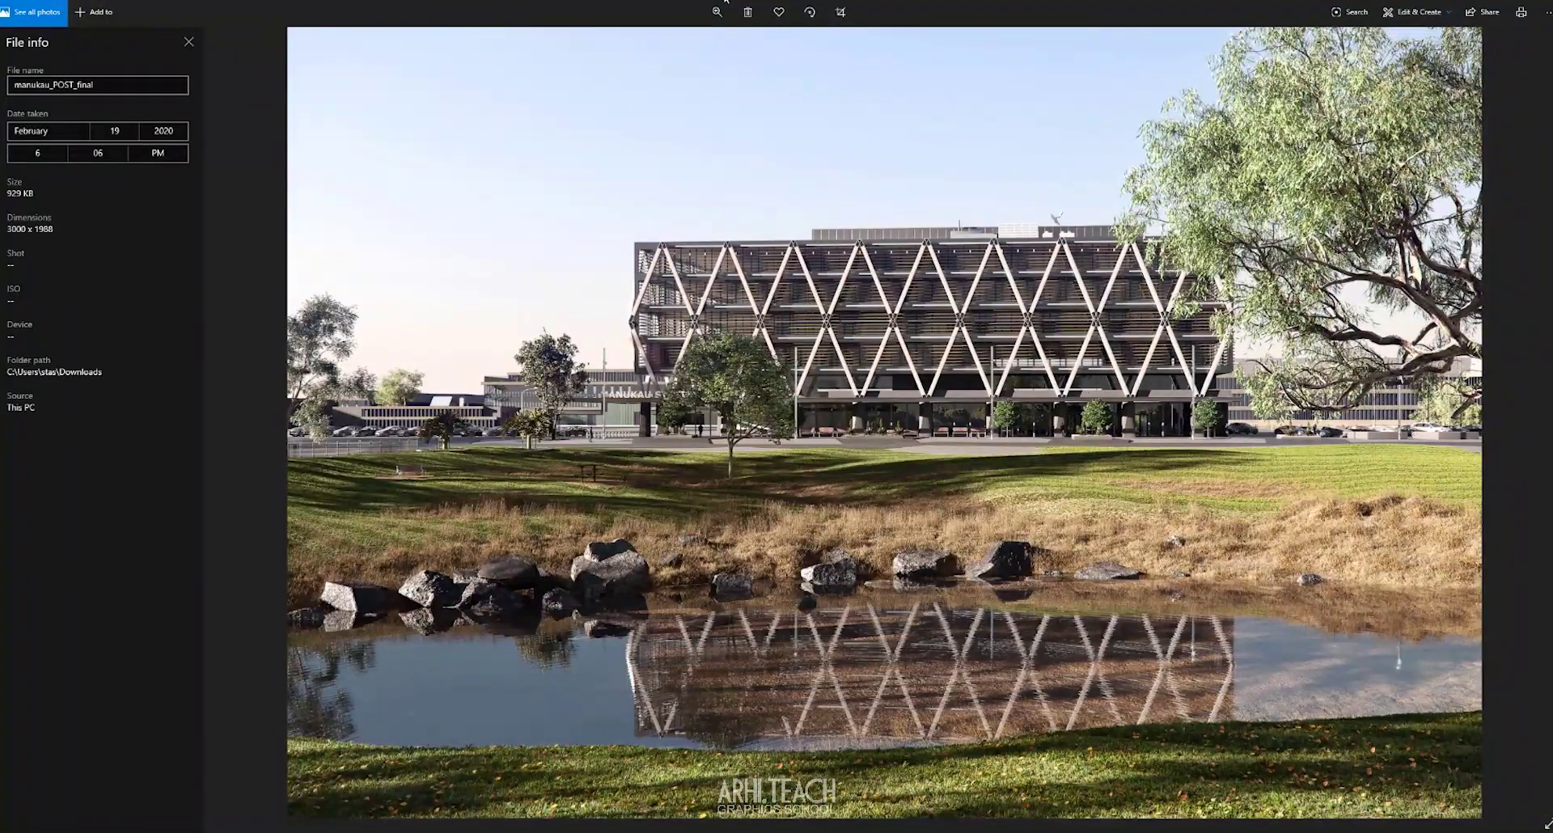
Switch to the 12000 x 7952 gigapixel image and adjust its zoom level.
key("Right")
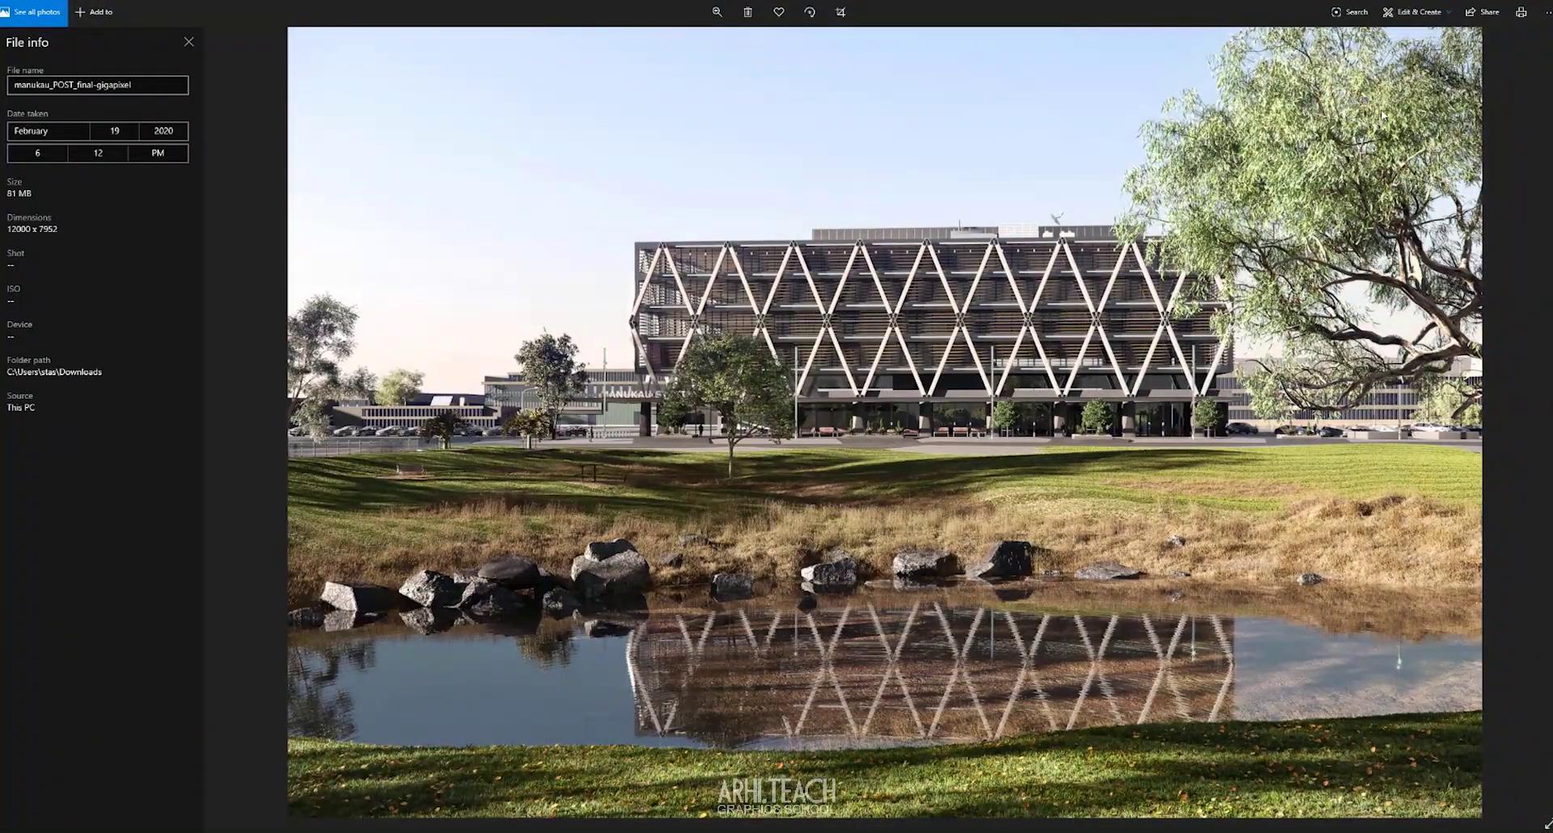
left_click(717, 11)
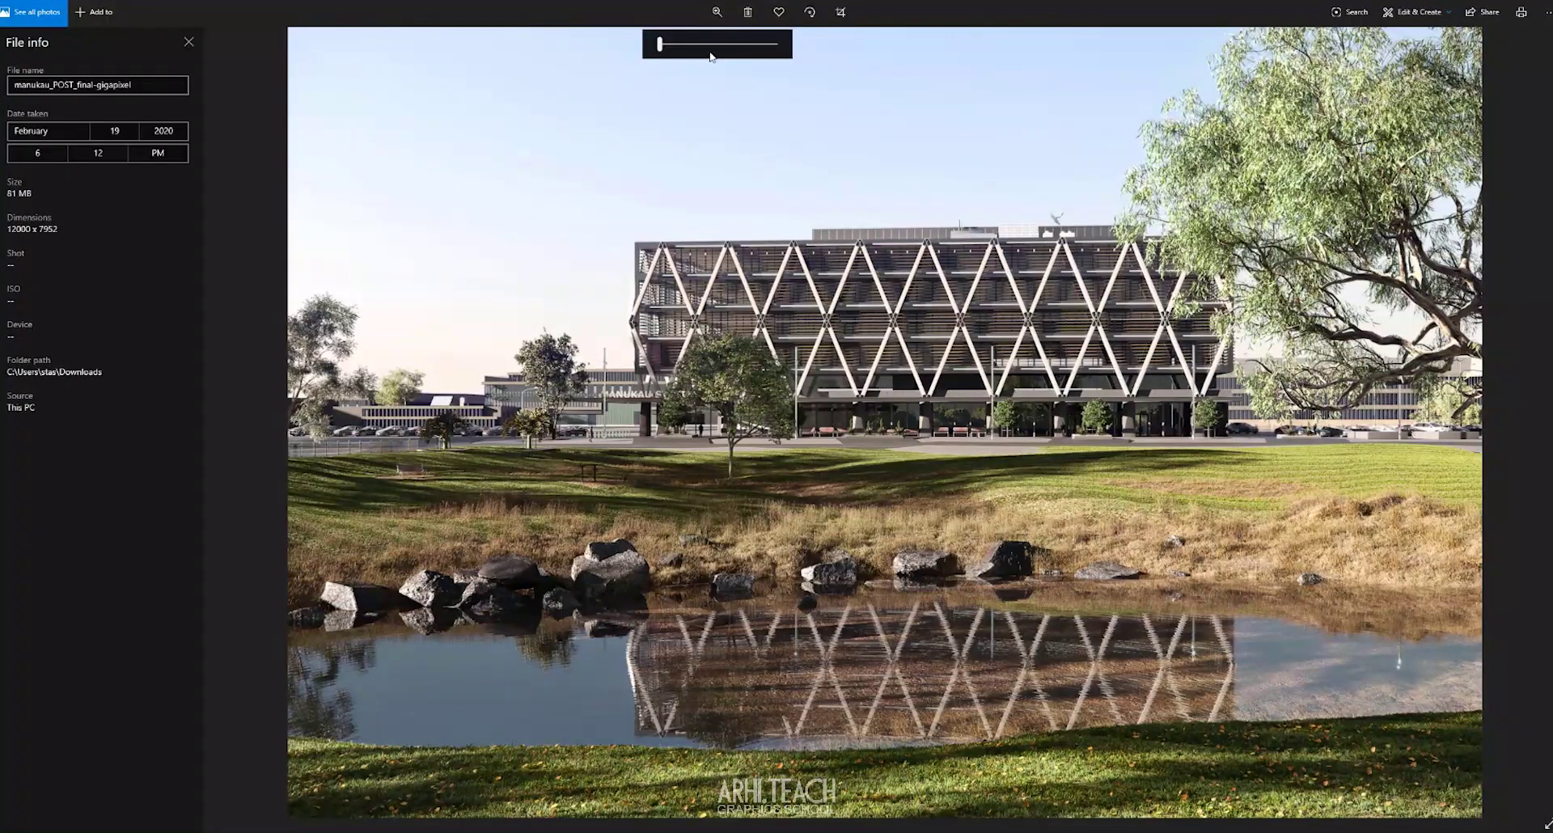
left_click(715, 45)
left_click_drag(720, 54, 696, 47)
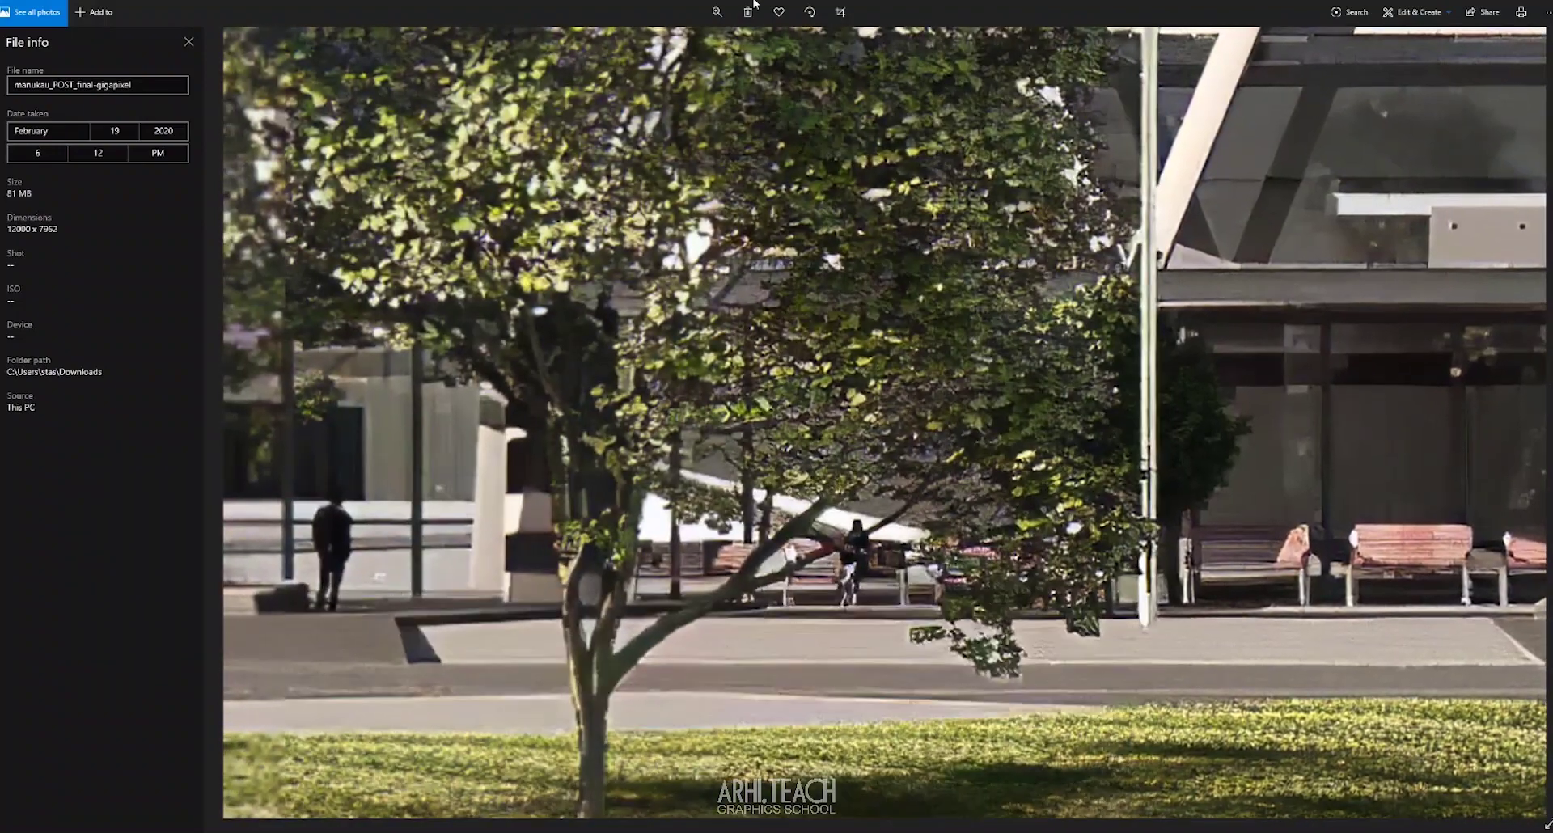
Zoom out to see the whole building front, then return to the finished Gigapixel AI job.
left_click(711, 22)
left_click_drag(696, 45, 680, 57)
scroll(915, 235, "up", 2)
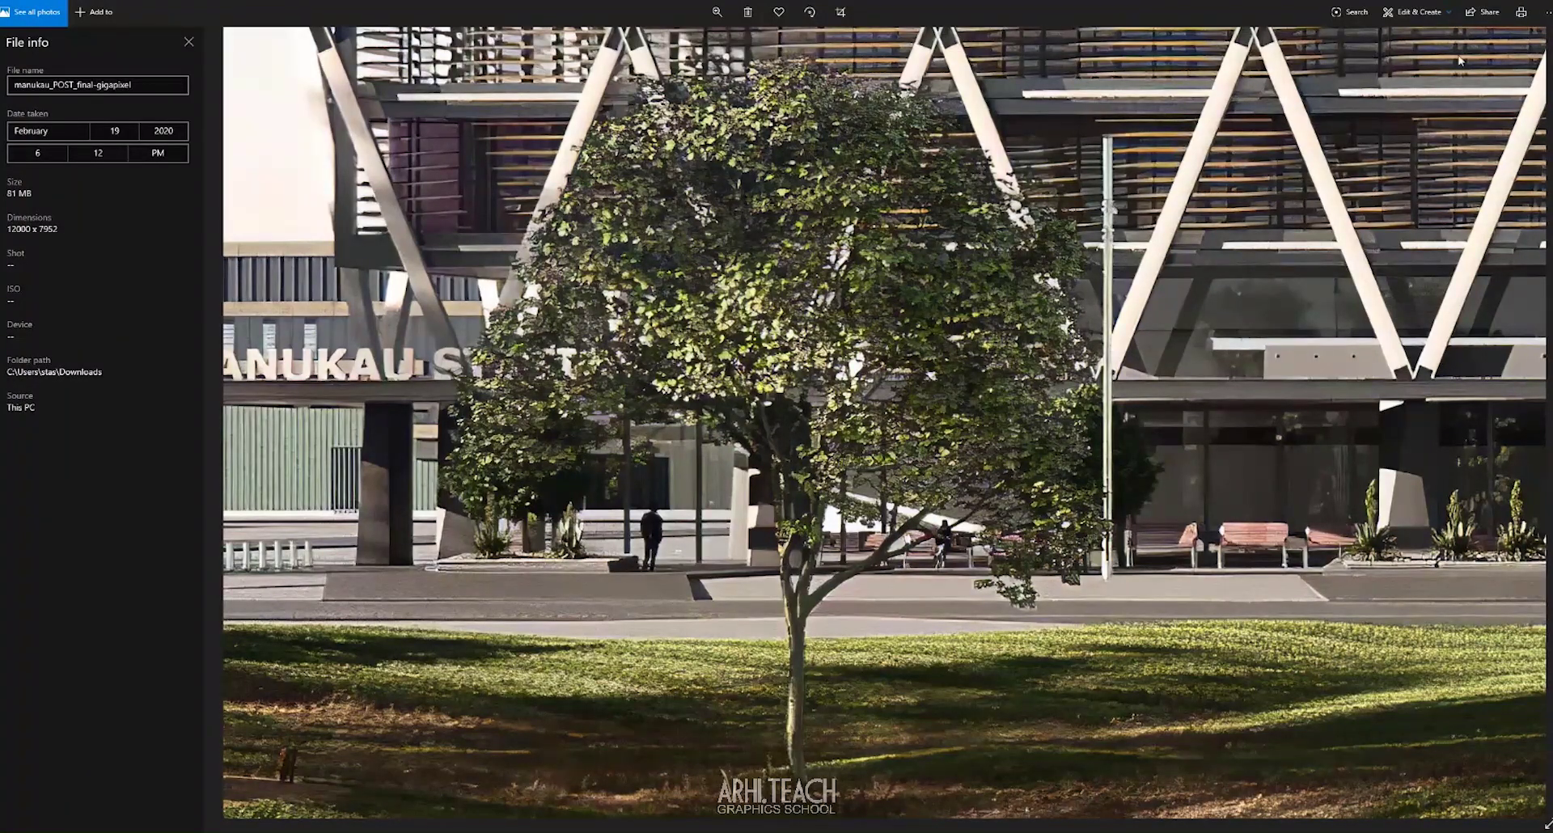
key("alt+Tab")
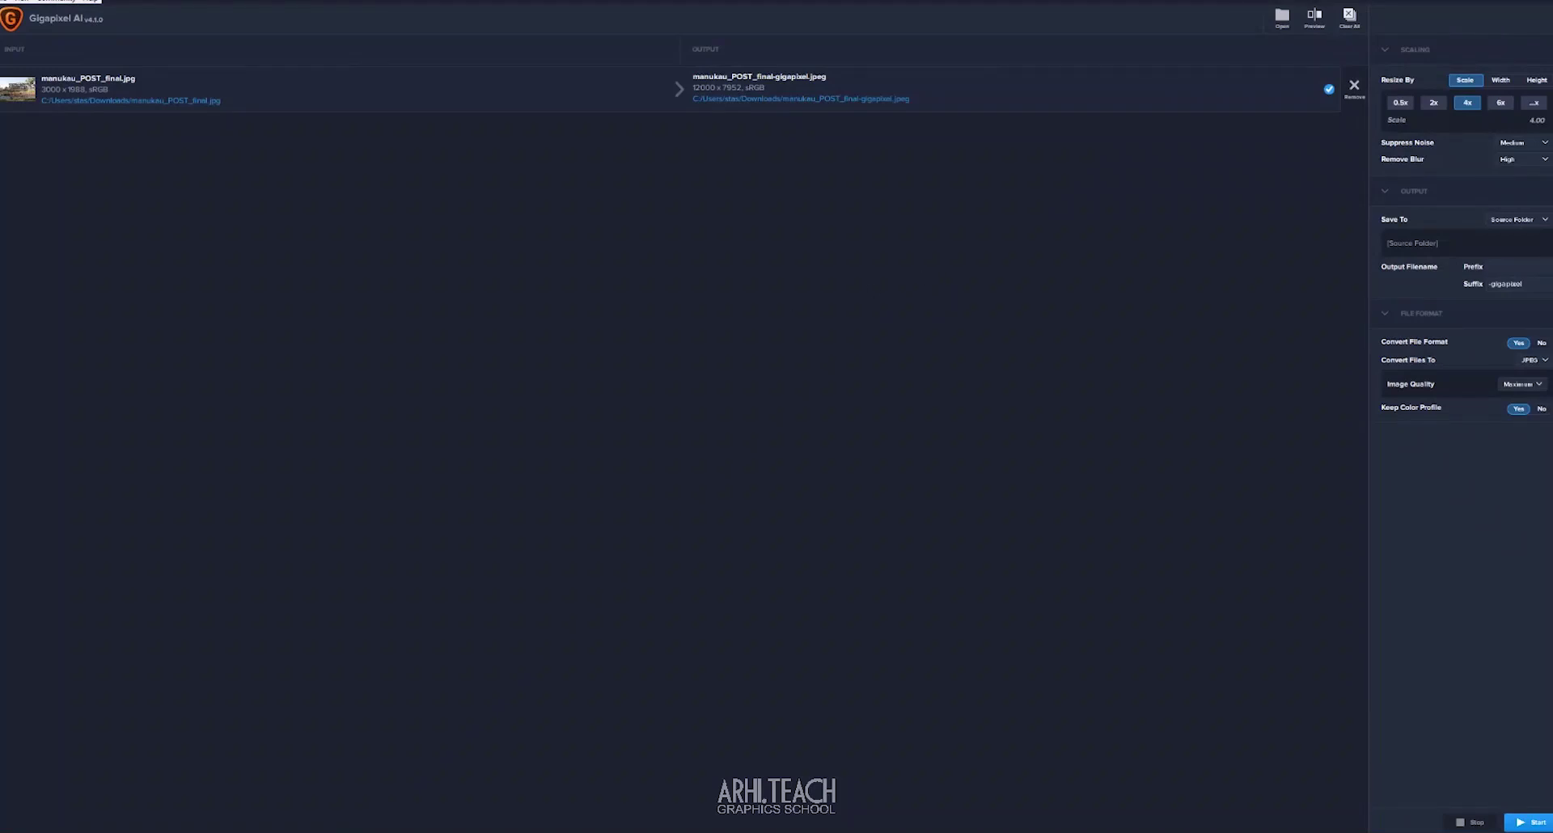
Load the upscaled render into DeNoise AI and show a split original-versus-denoised view.
key("alt+Tab")
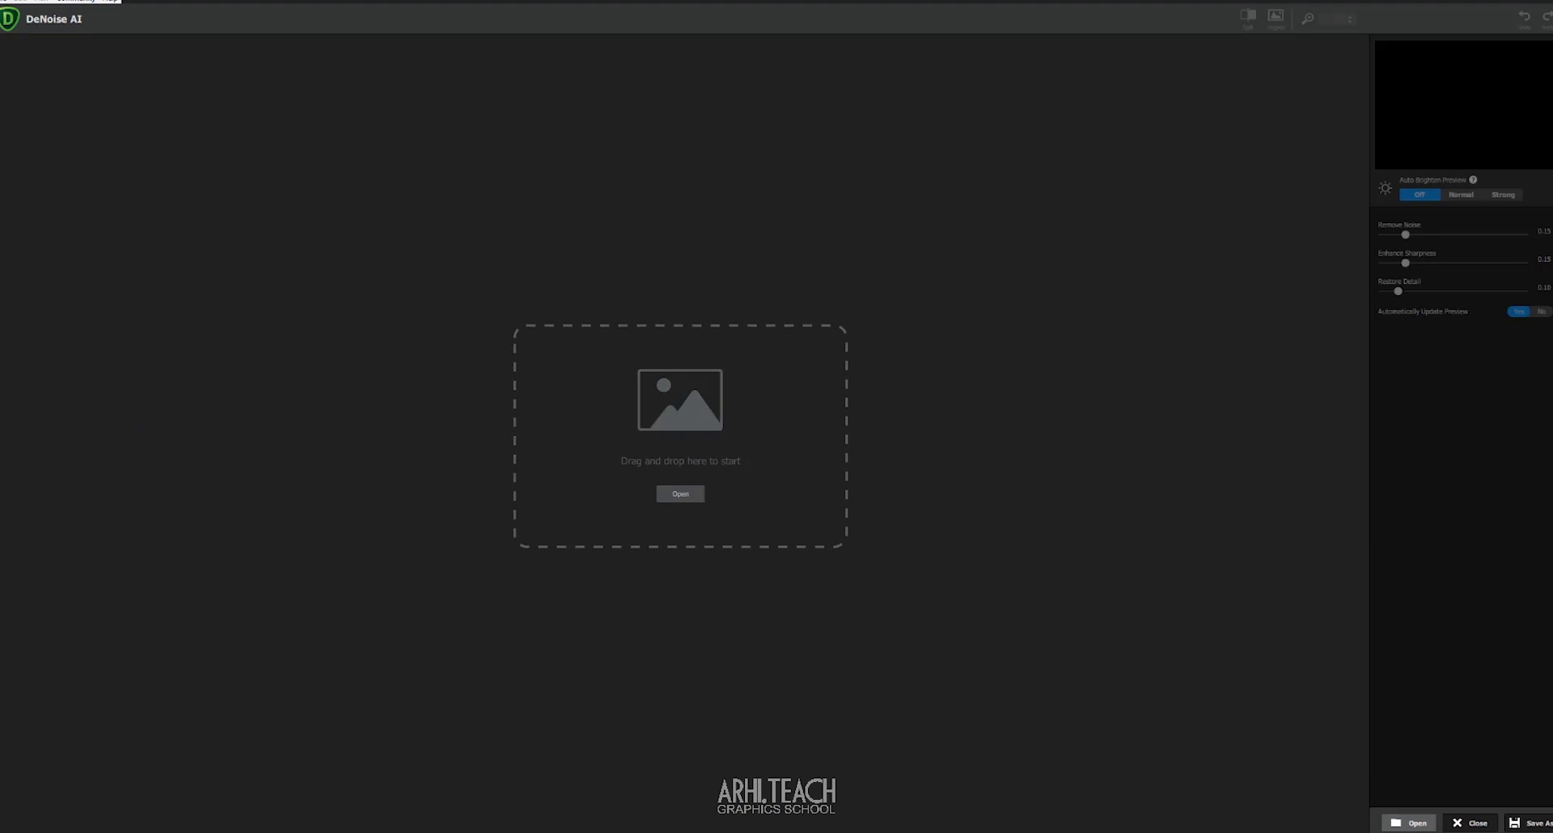
left_click_drag(925, 371, 702, 391)
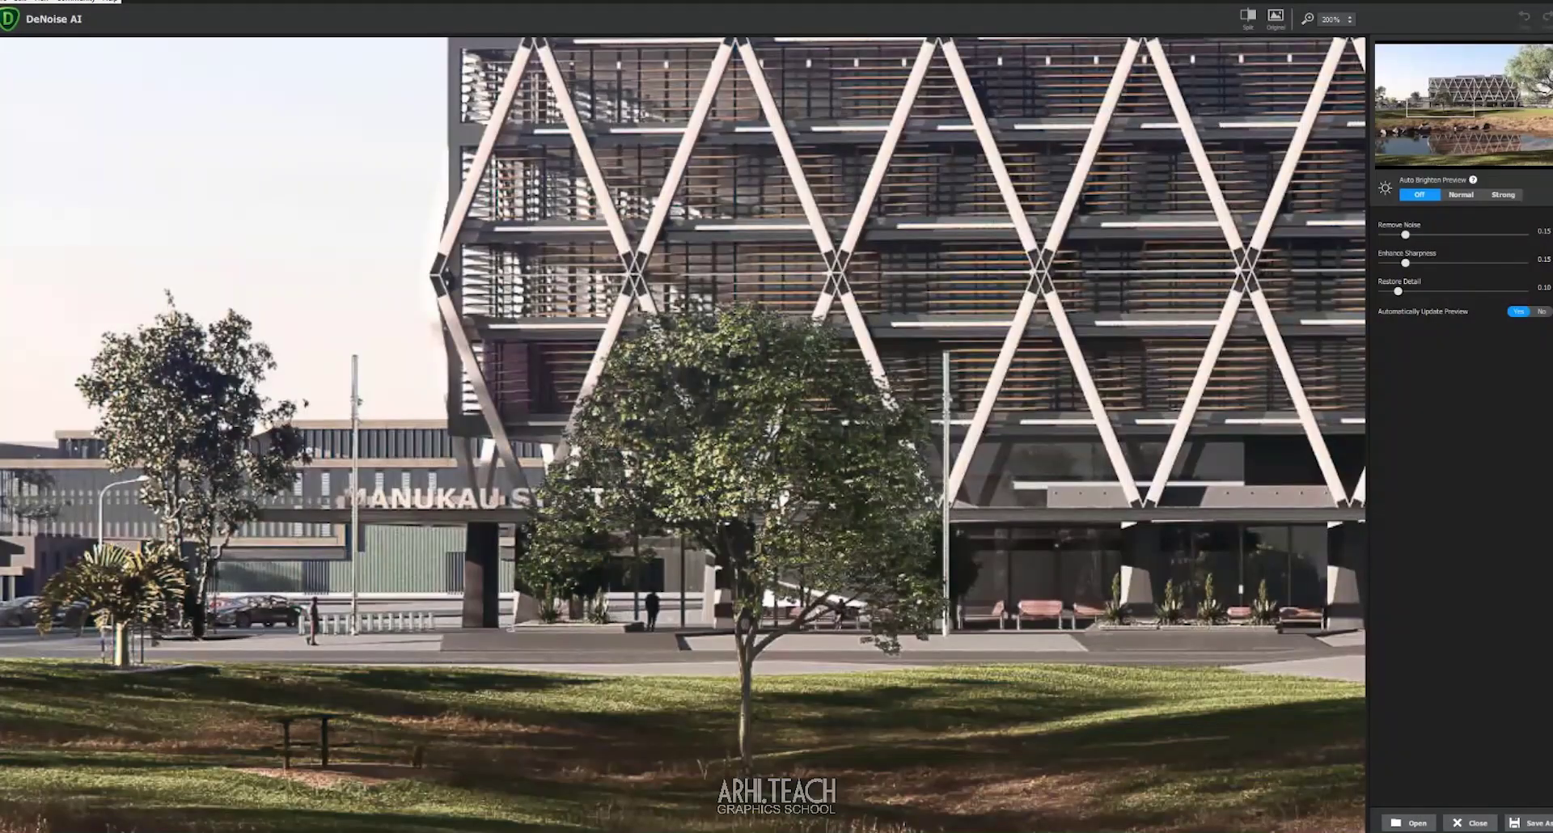
left_click(1255, 24)
left_click_drag(685, 393, 701, 443)
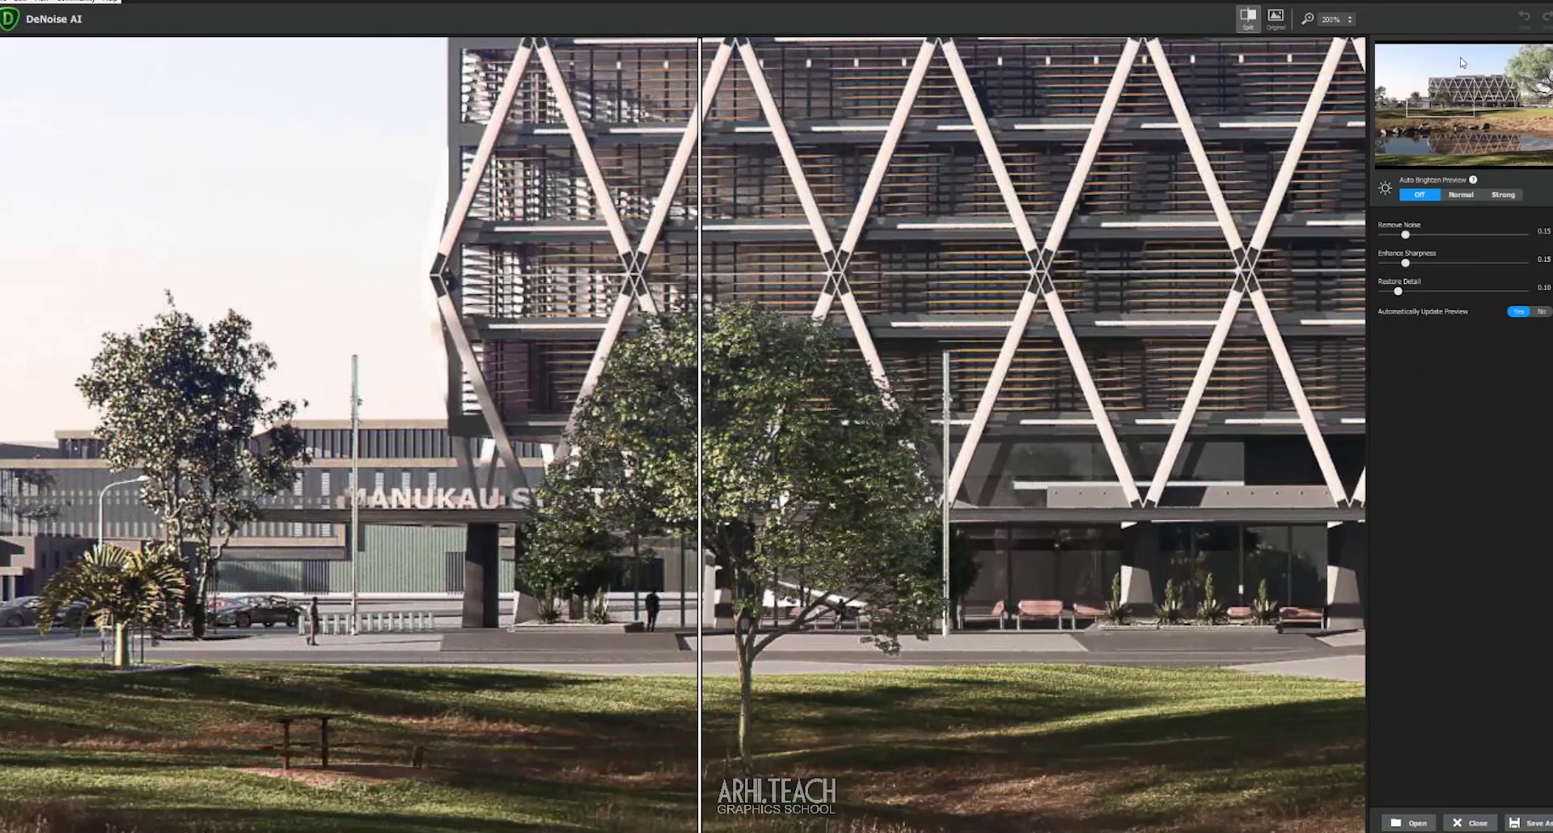
Set the preview to 100% and sweep the split divider across the render.
left_click(1347, 24)
left_click(1363, 38)
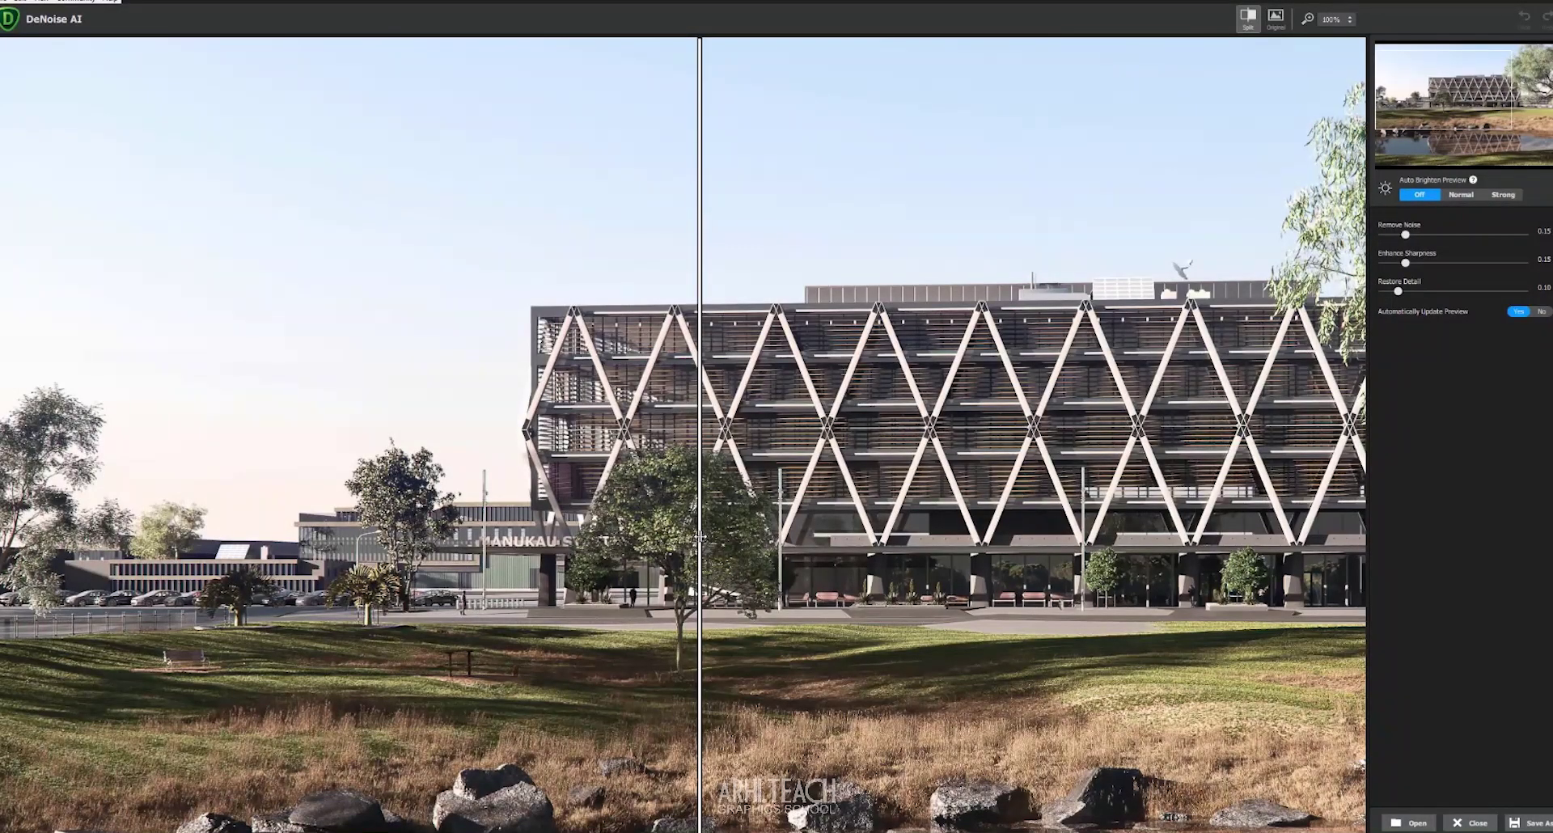
left_click_drag(700, 536, 432, 574)
left_click_drag(431, 512, 765, 486)
Compare the ground-floor storefront at 400% zoom, then close the image in DeNoise AI.
left_click(1335, 19)
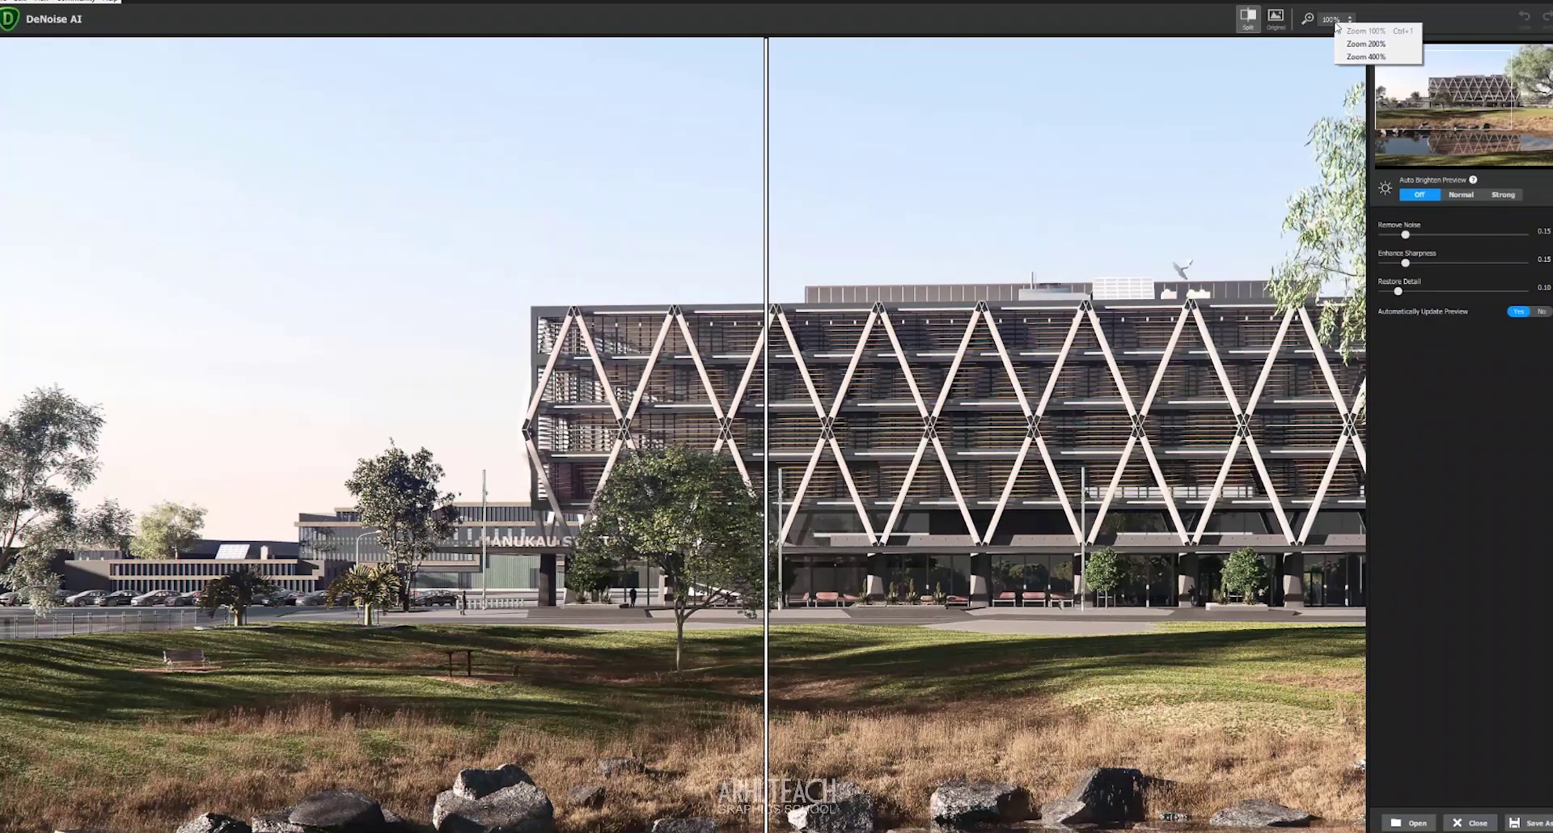
left_click(1369, 56)
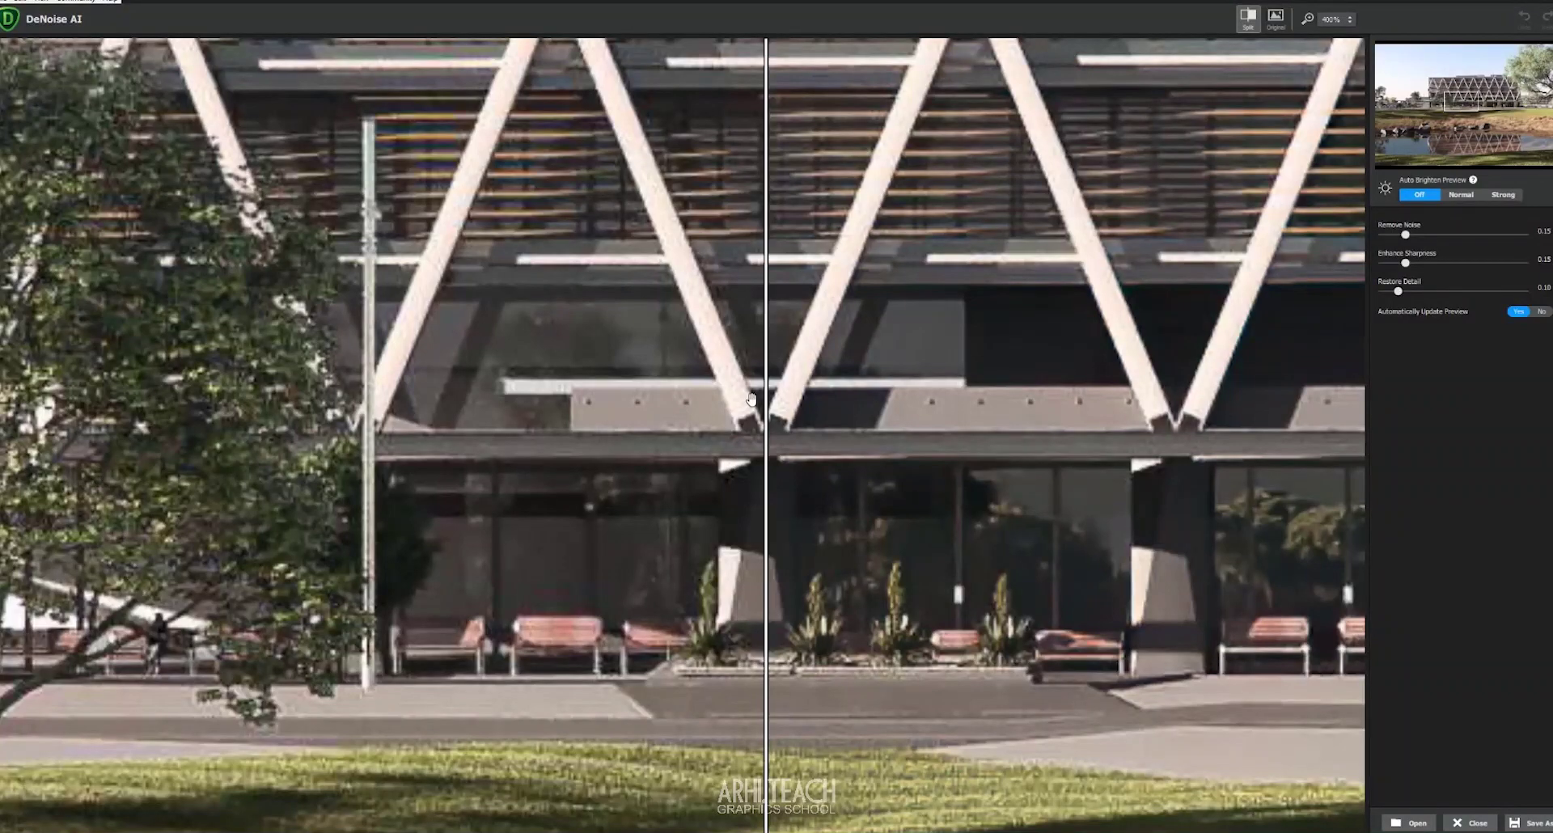
left_click_drag(770, 400, 846, 388)
left_click_drag(519, 394, 618, 315)
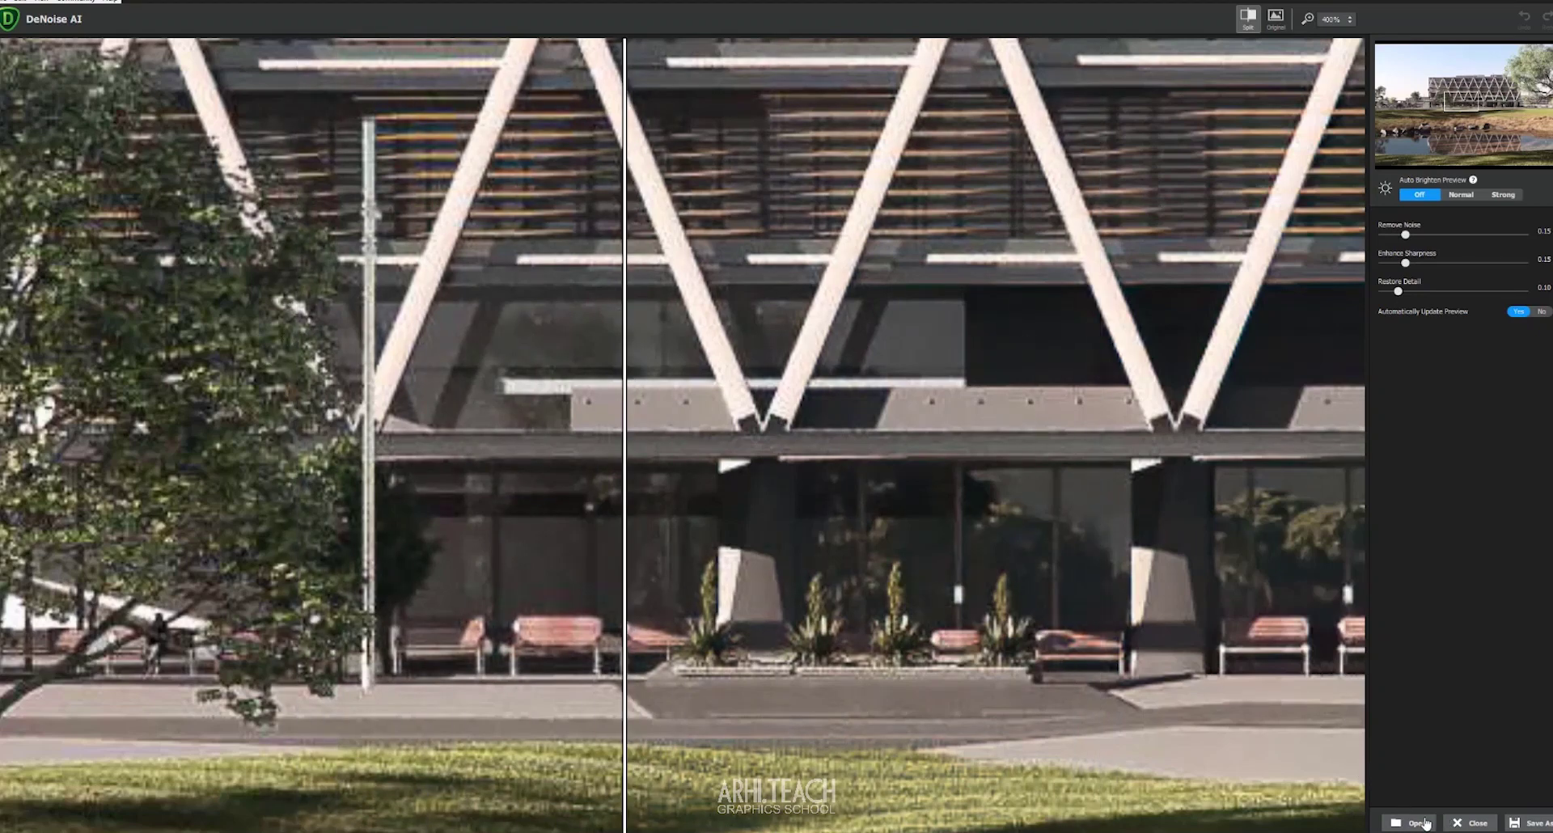
left_click(1468, 823)
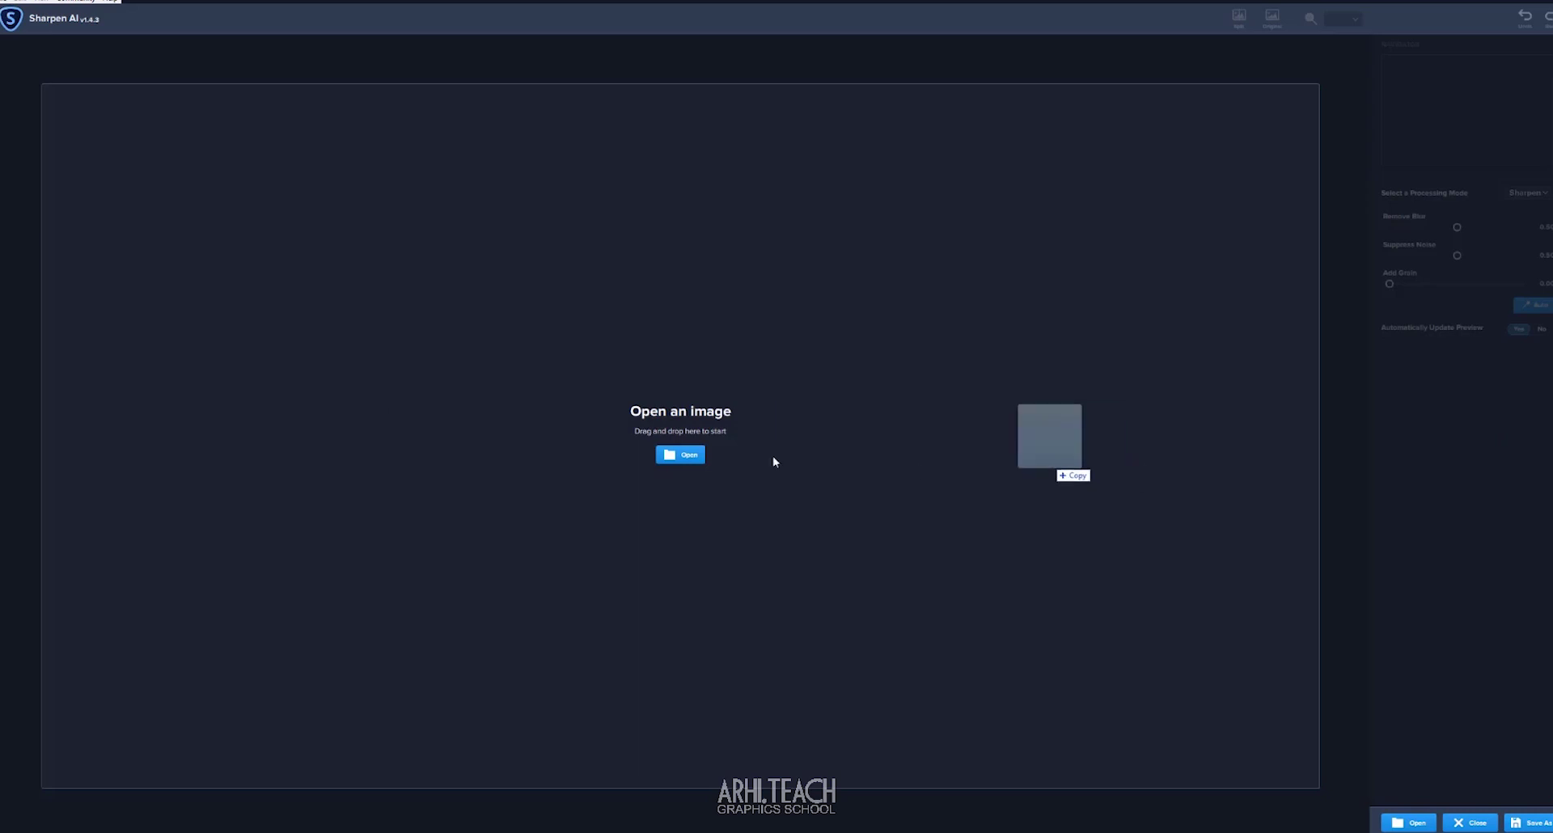
Load the render into Sharpen AI, pan to the building and pond, and split original versus sharpened.
left_click_drag(890, 465, 736, 453)
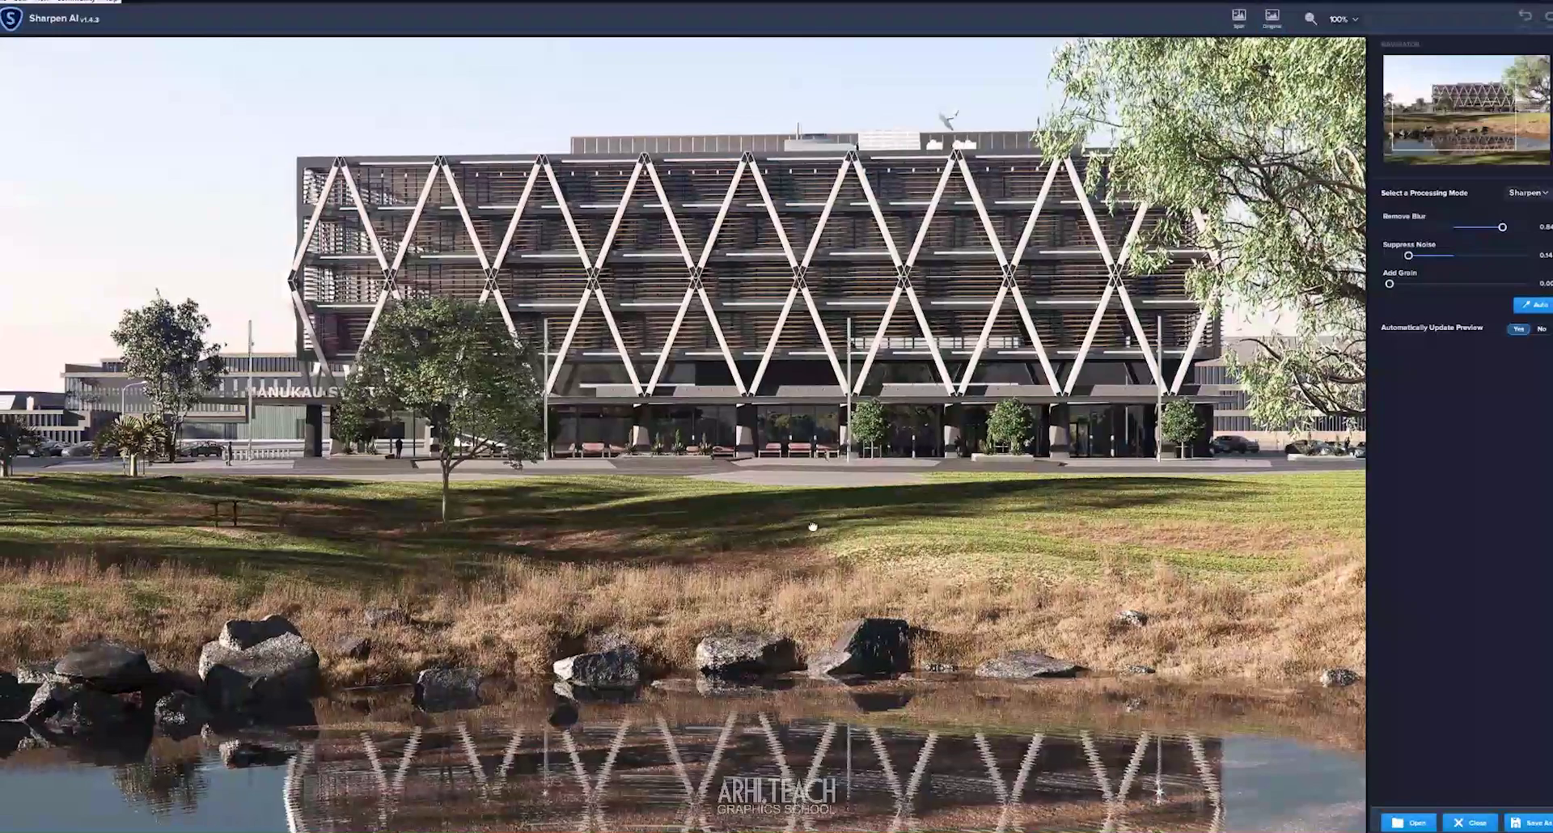
left_click_drag(570, 591, 813, 514)
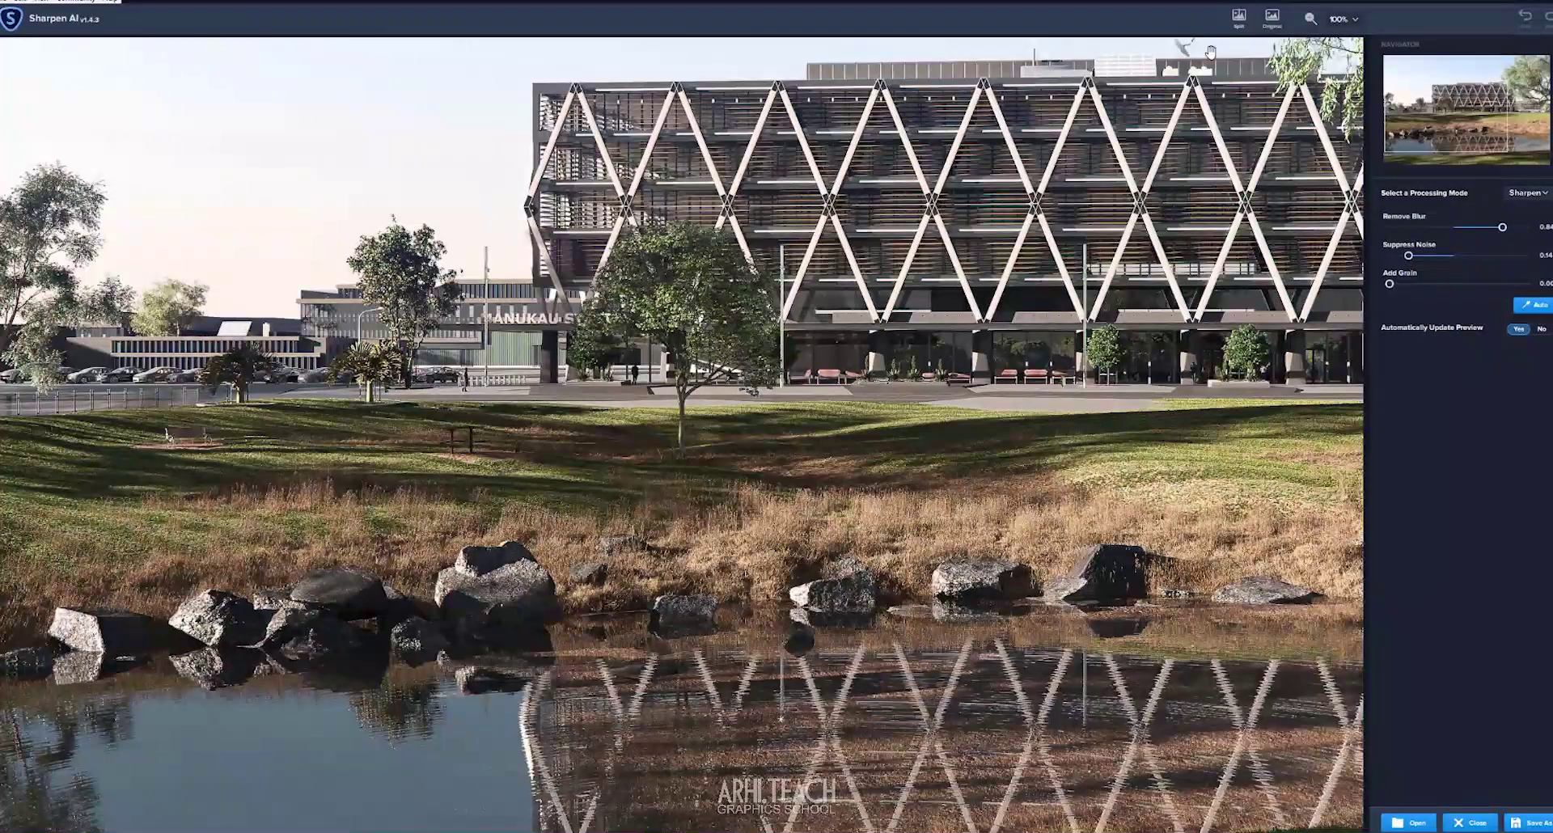
left_click(1239, 18)
left_click_drag(684, 332, 230, 422)
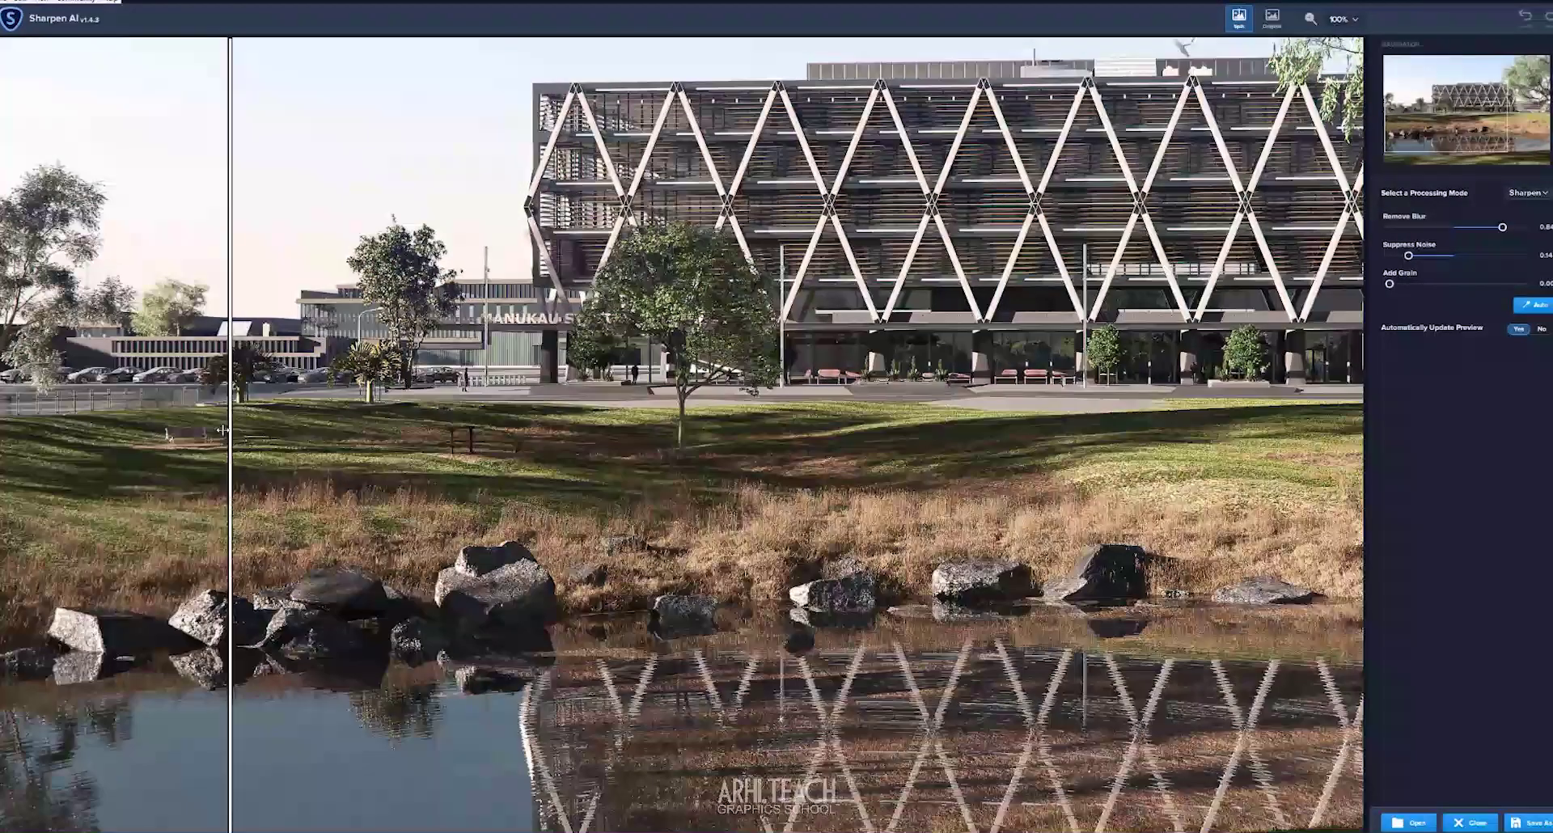
Set Remove Blur to 0.66 and Suppress Noise to about 0.03, then compare against the original.
left_click(1480, 229)
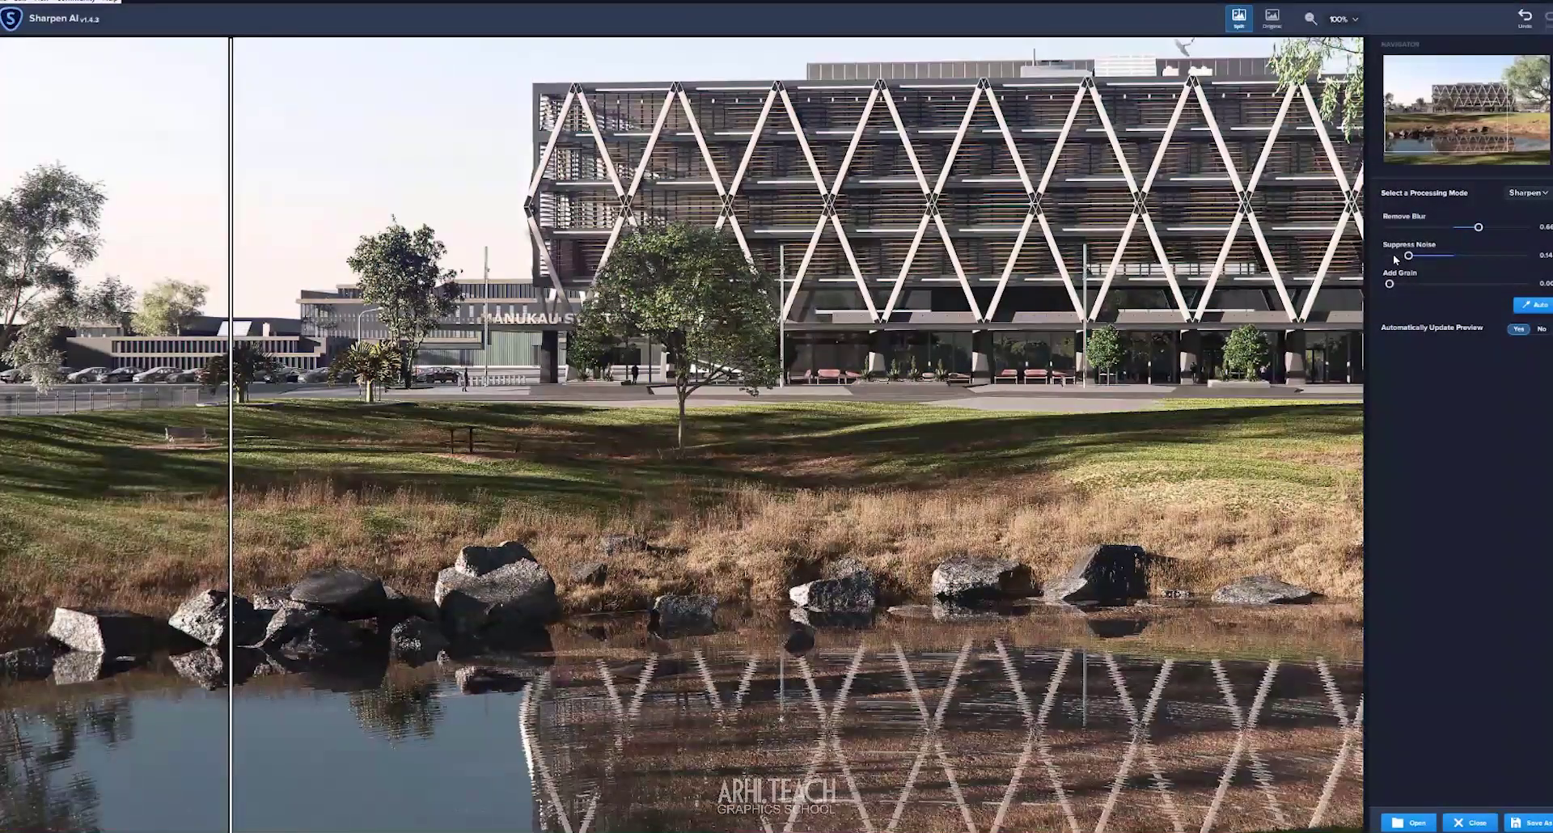
left_click(1393, 256)
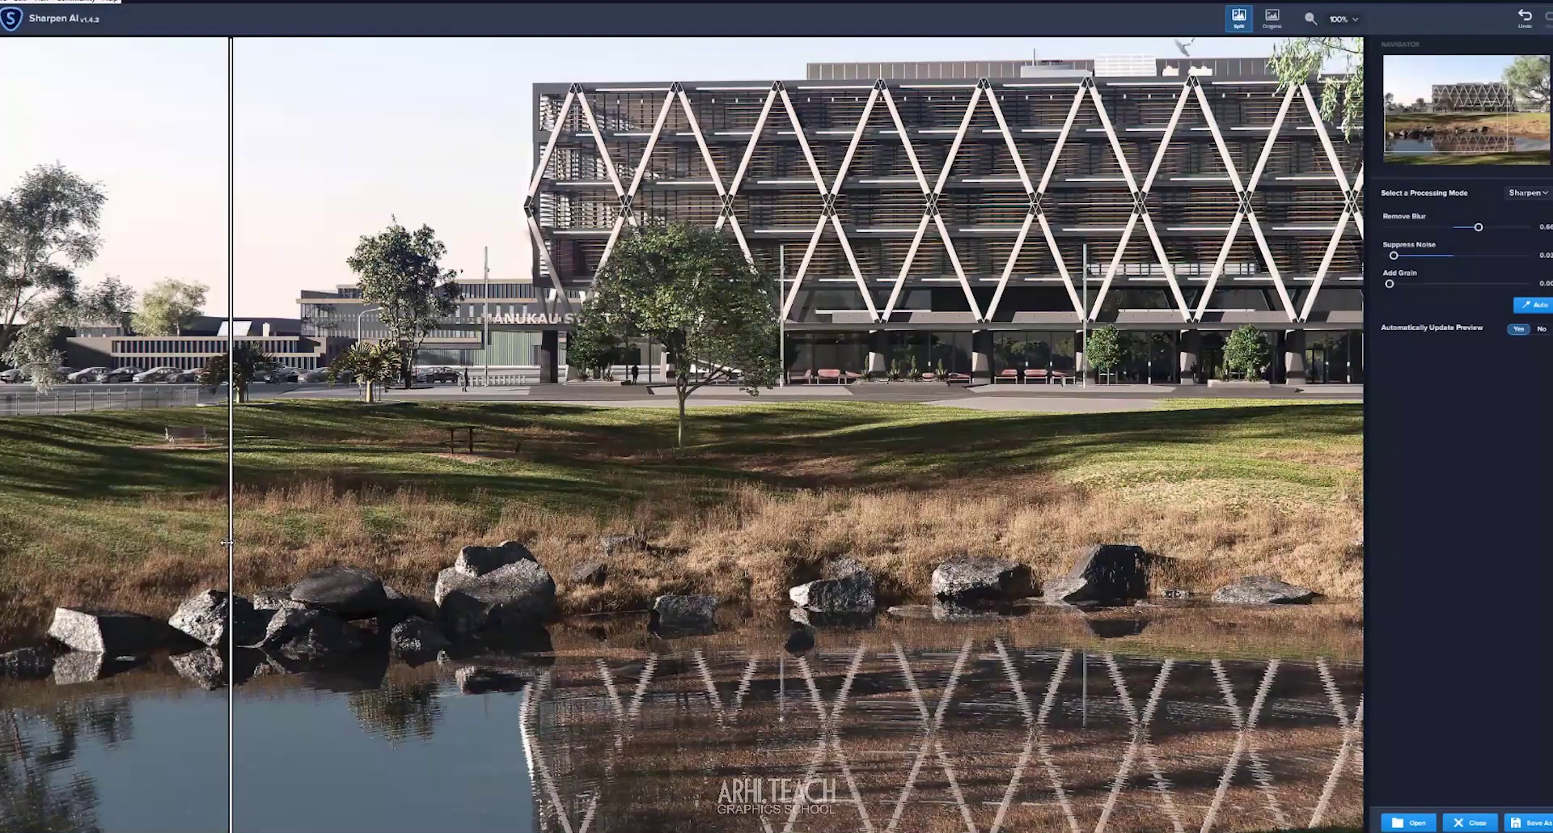
left_click_drag(229, 541, 269, 485)
left_click_drag(906, 470, 933, 445)
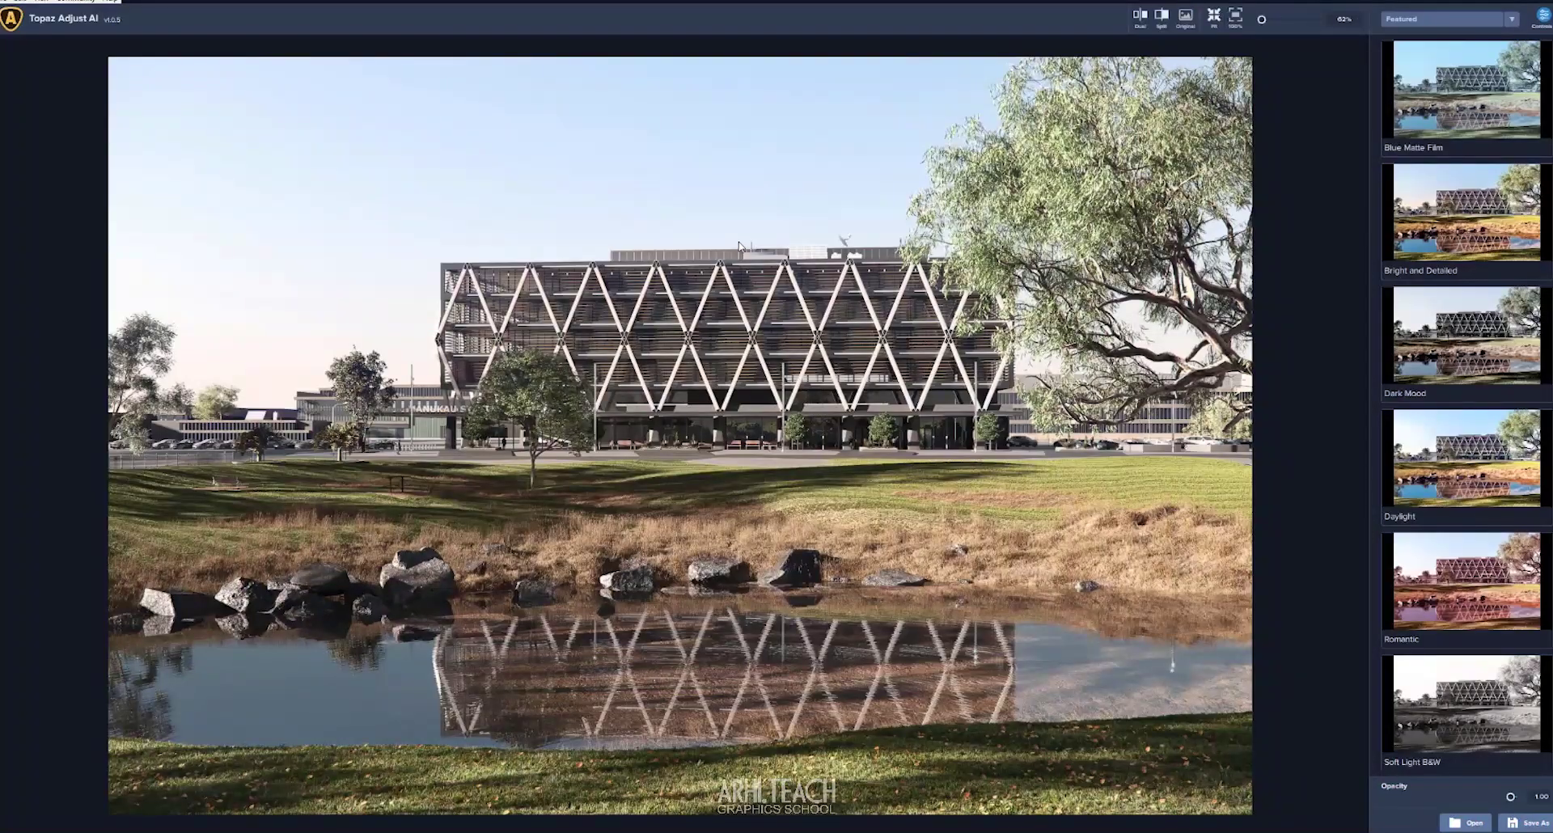
Apply the Bright and Detailed preset and show its adjustment sliders at Strength 0.82.
left_click(1517, 220)
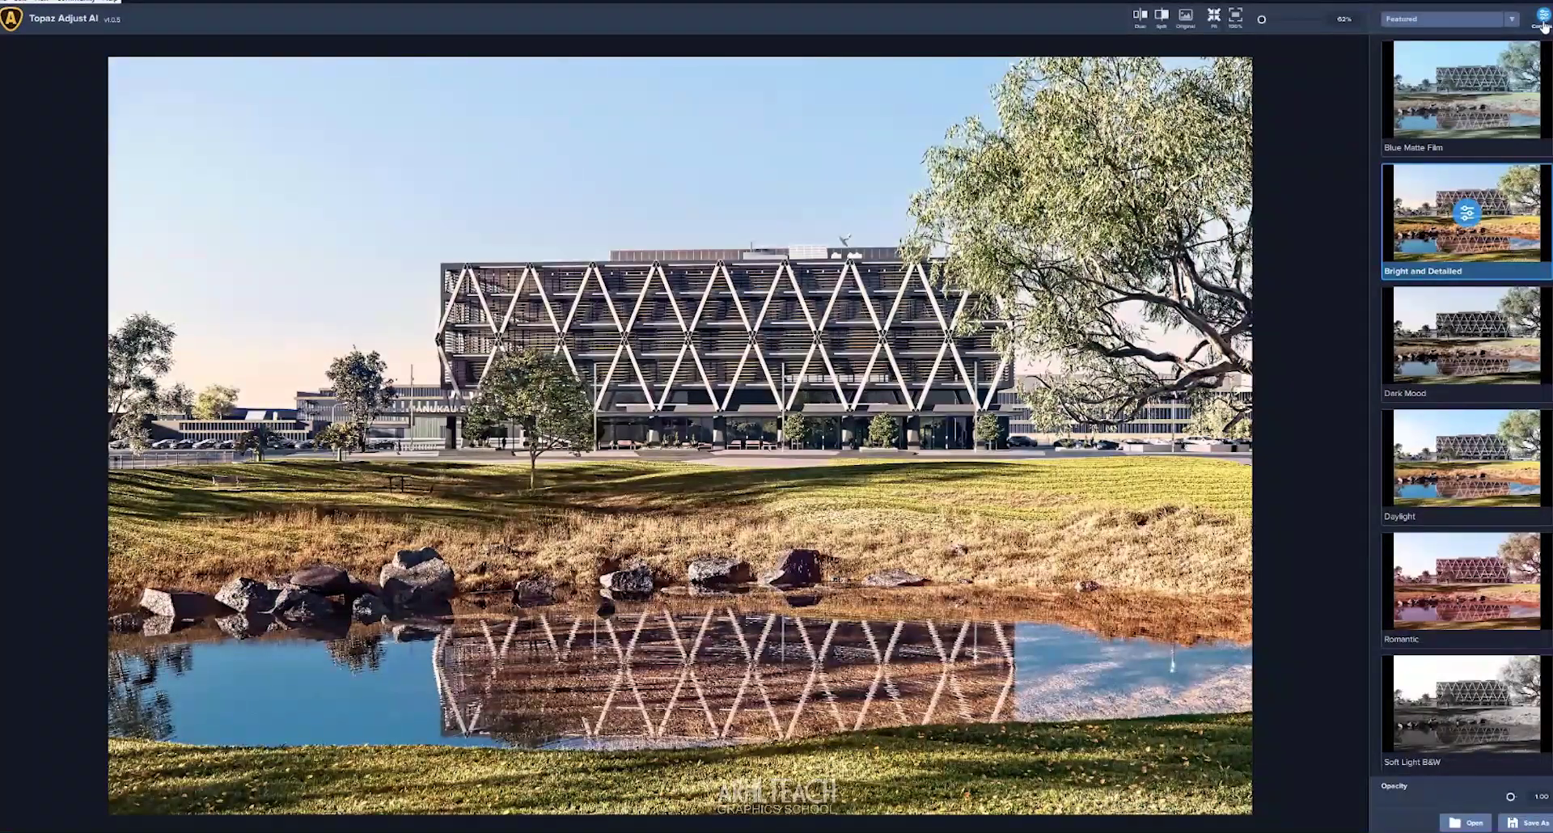
left_click(1545, 24)
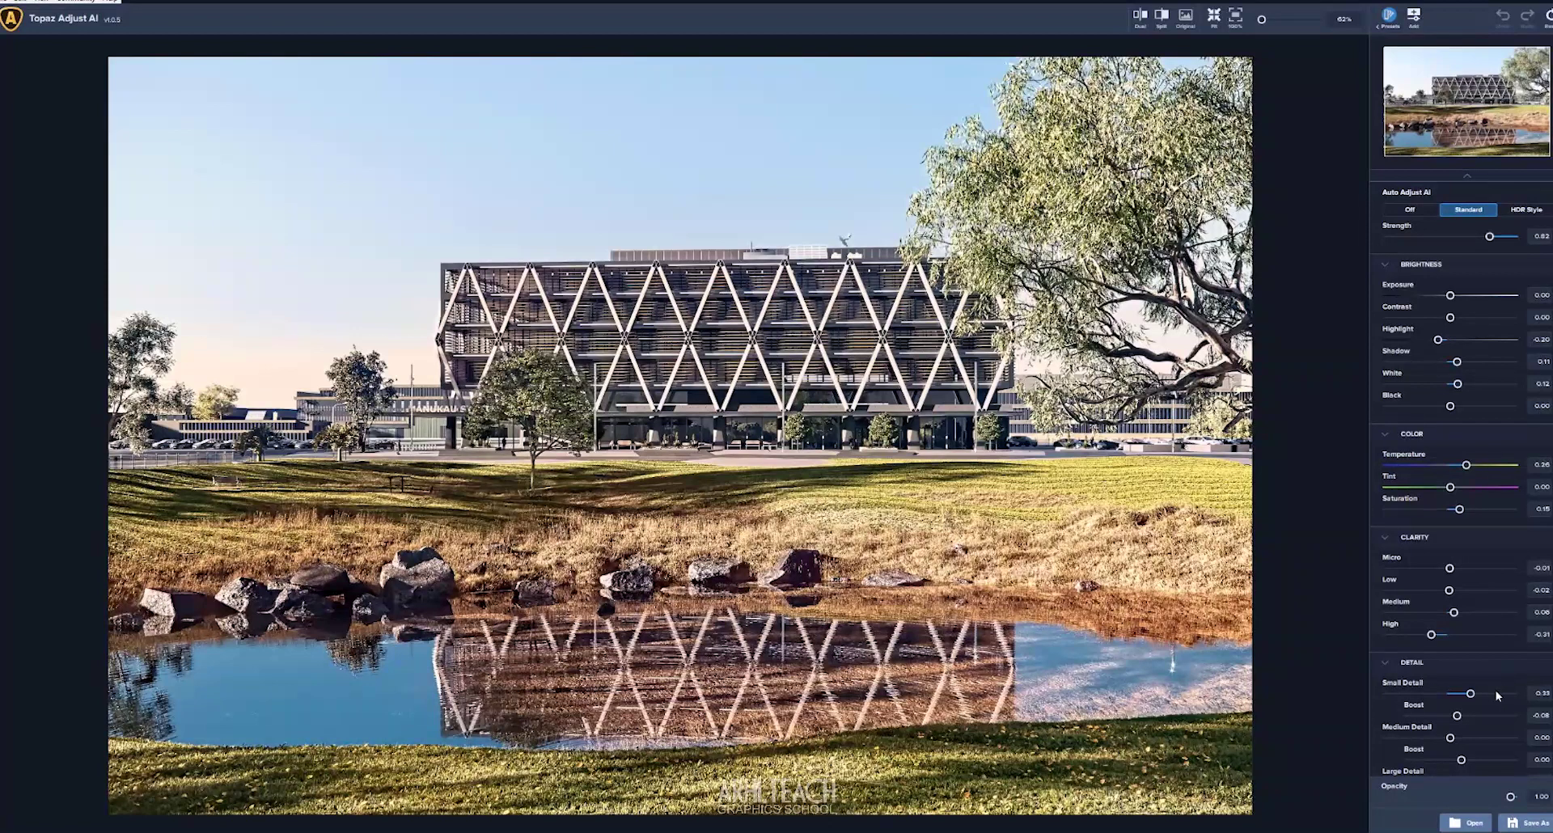
Reset Large Detail to 0.00 and lower Small Detail to about 0.08.
scroll(1497, 694, "down", 3)
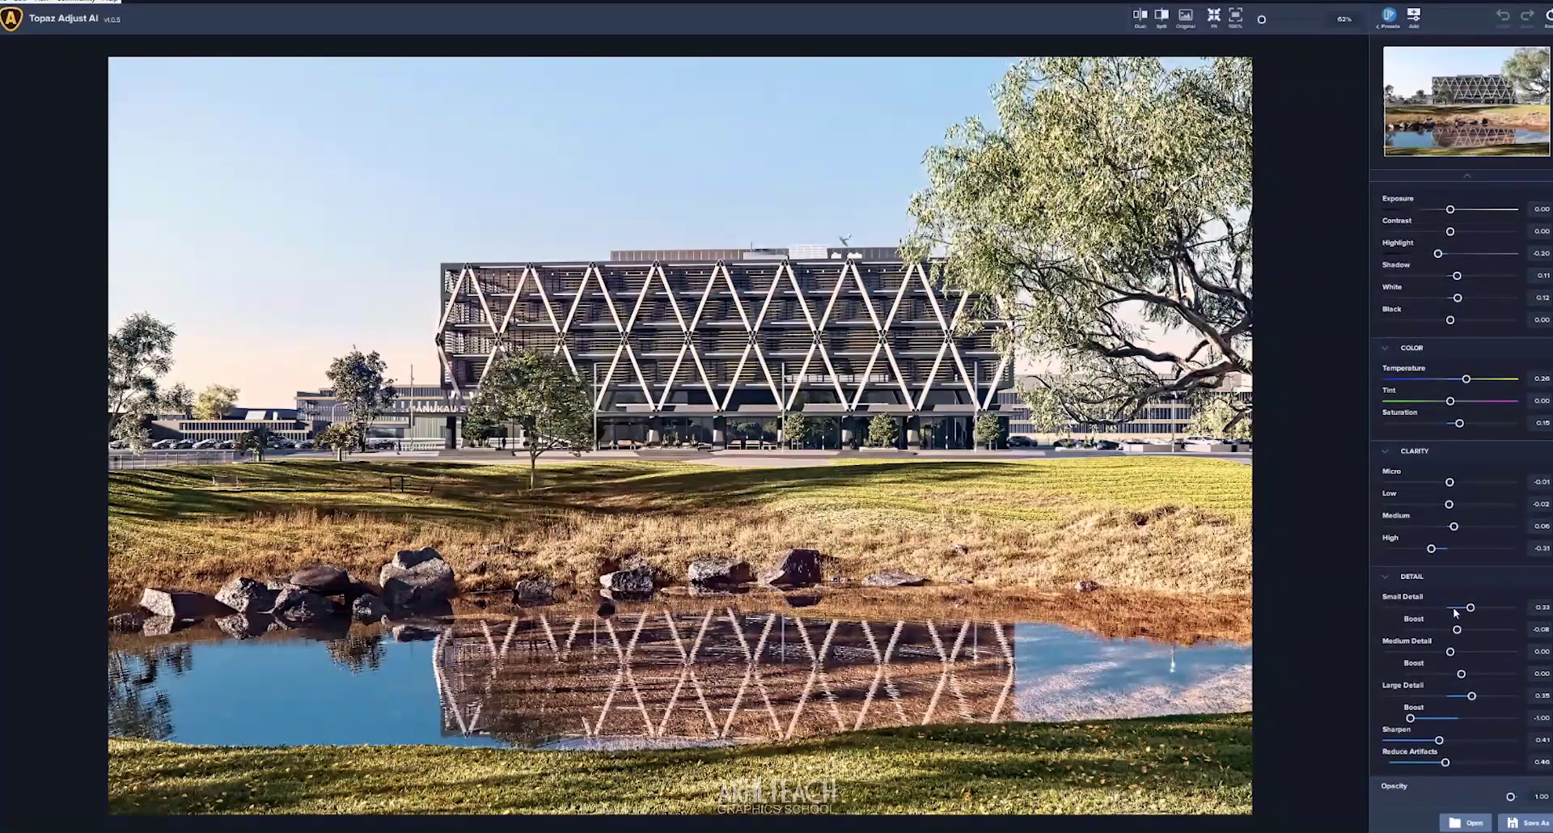
double_click(1453, 700)
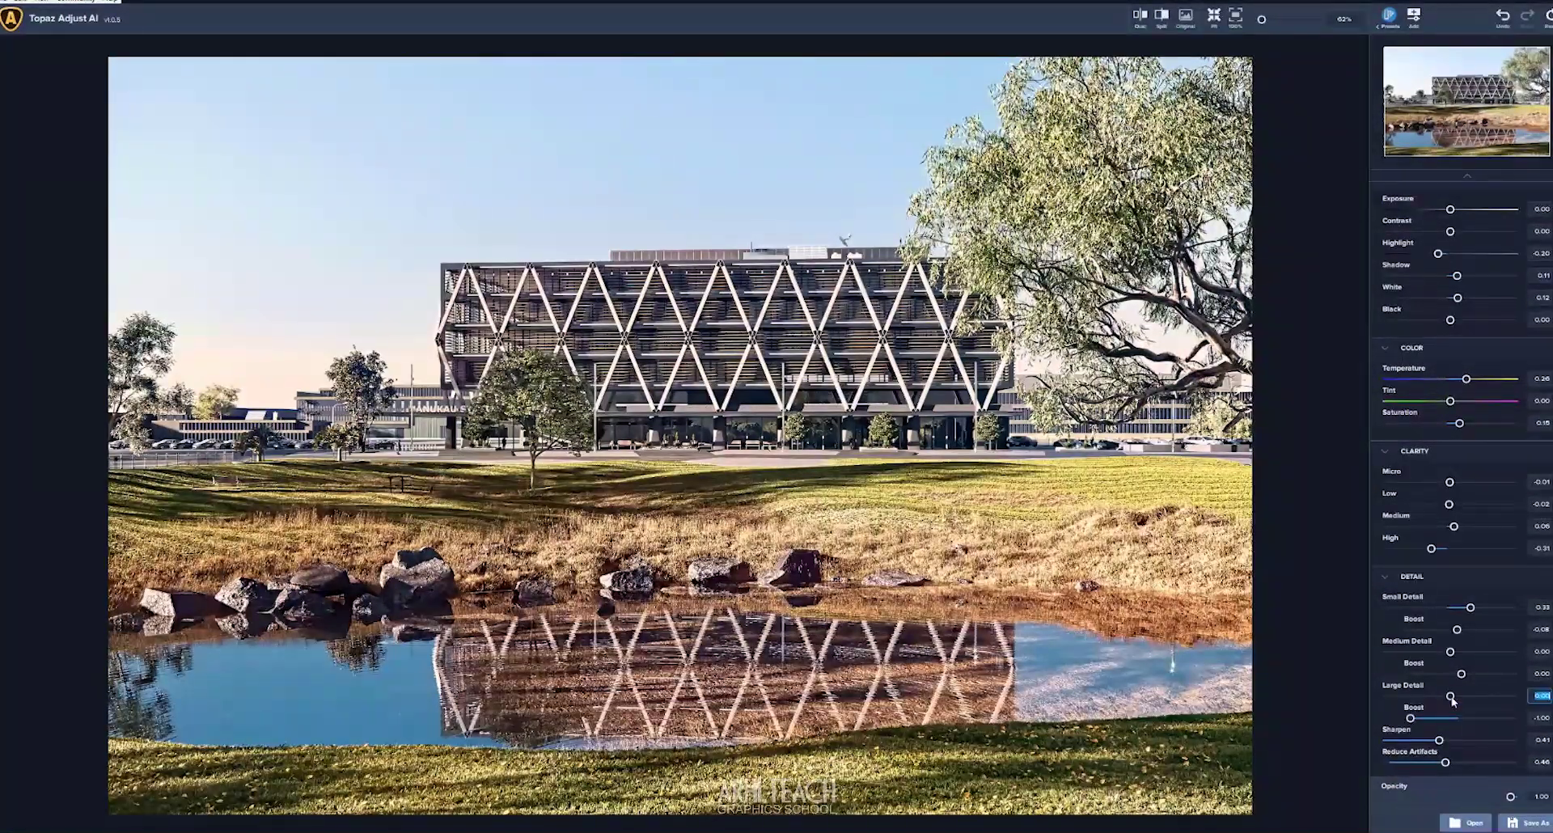
left_click(1455, 607)
Halve Auto Adjust strength to about 0.50, zero Saturation, and compare with the original.
scroll(1438, 662, "down", 1)
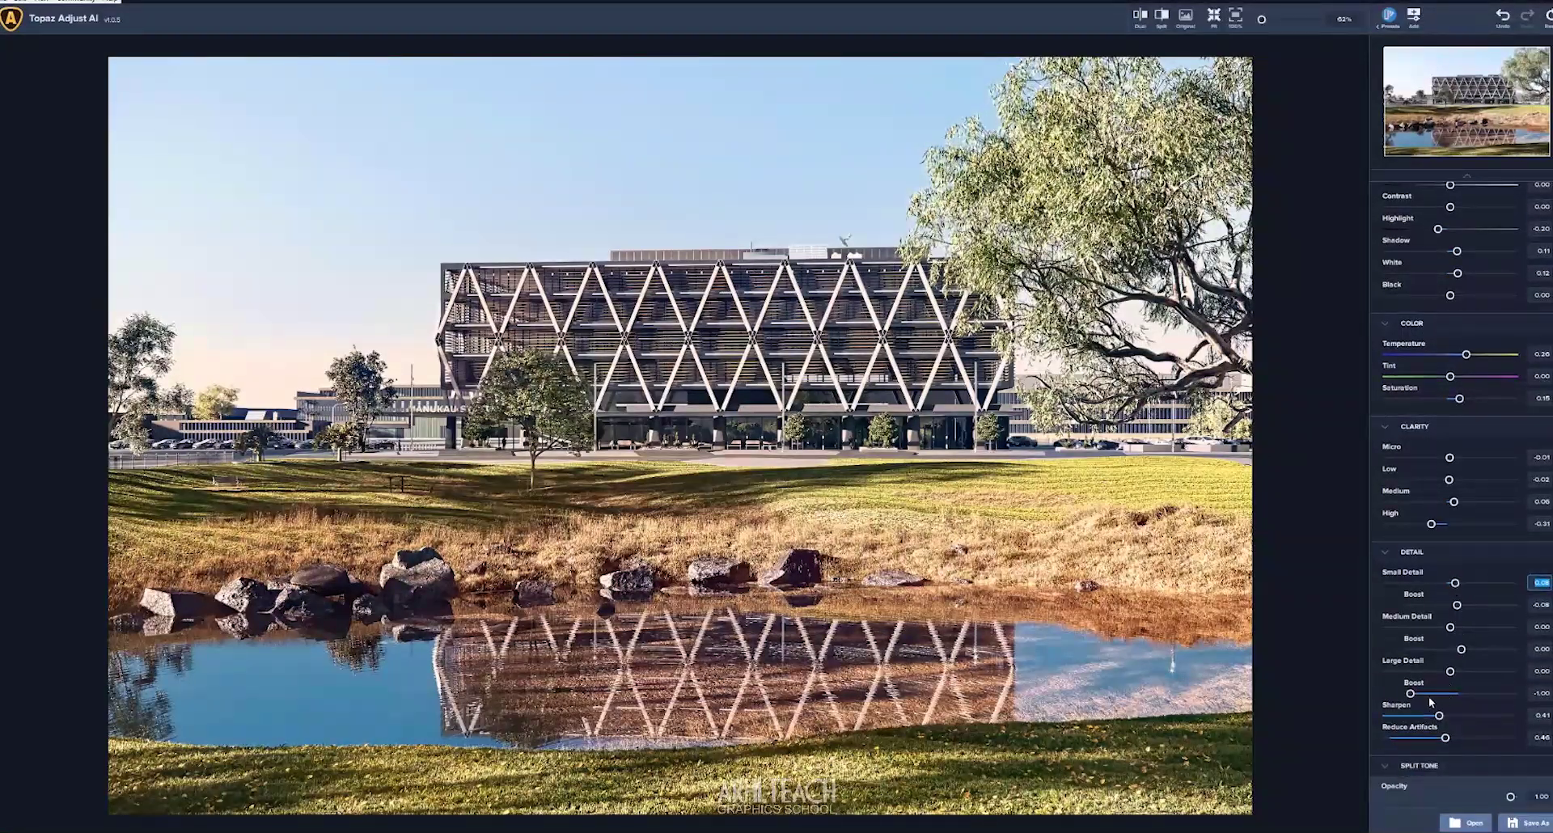
scroll(1472, 368, "up", 5)
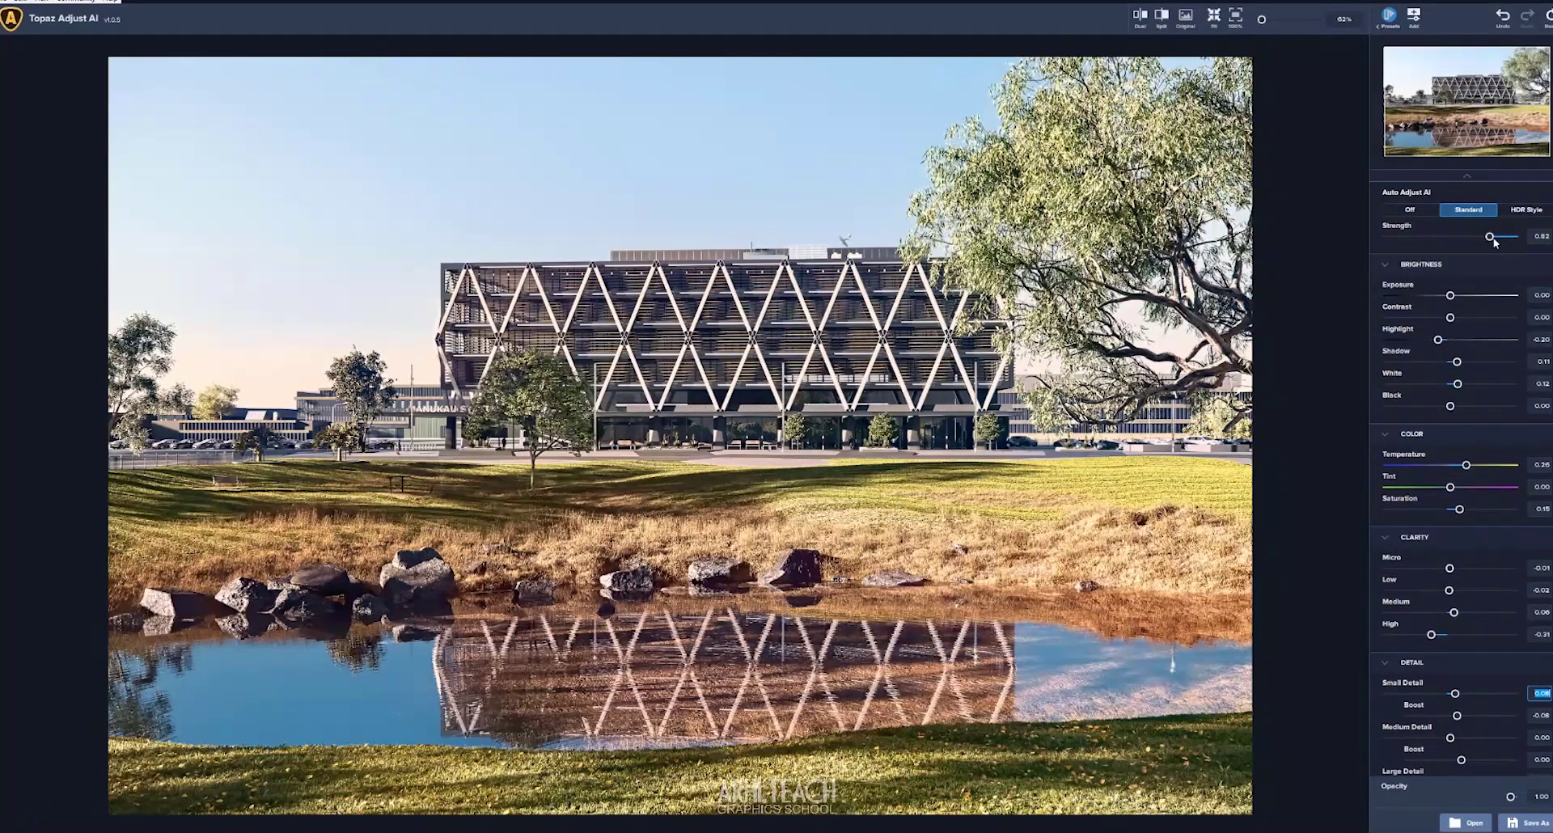
left_click_drag(1491, 240, 1443, 246)
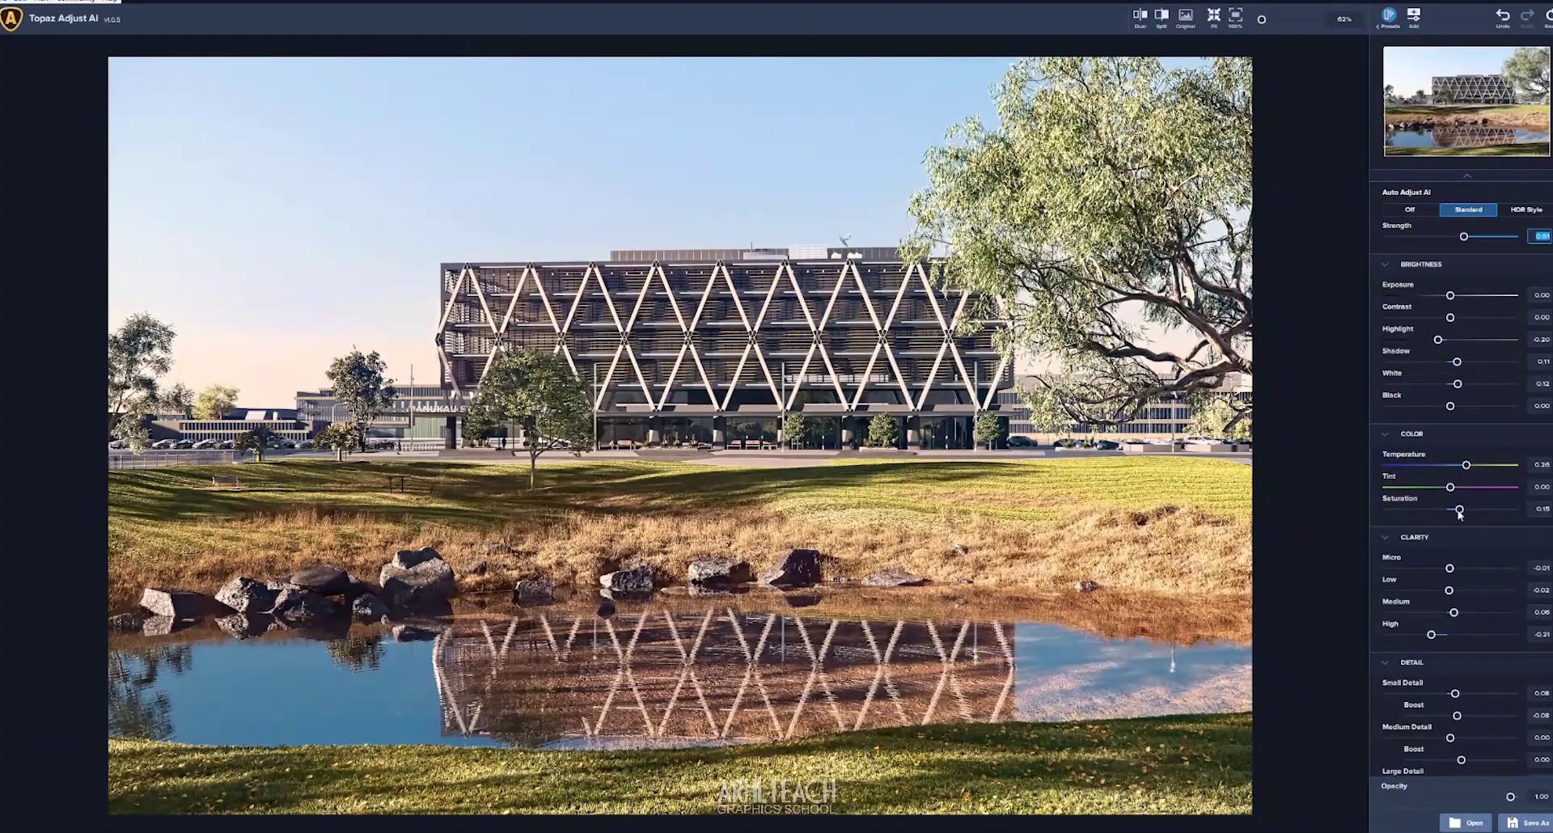
left_click_drag(1461, 513, 1459, 516)
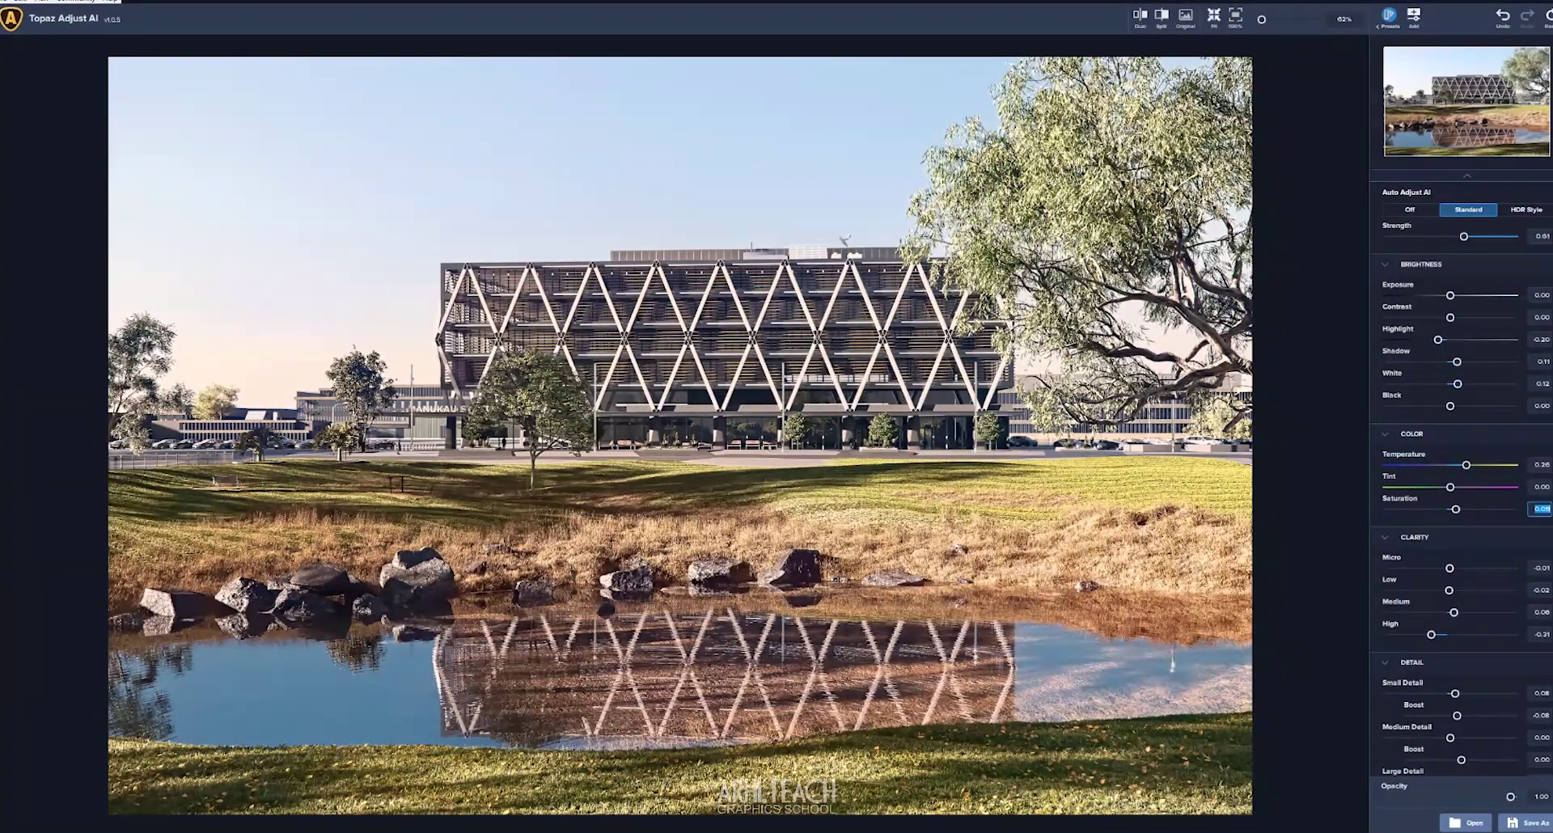
left_click(1187, 19)
Cool the colour temperature, checking the result against the original image.
left_click(1187, 21)
left_click(1187, 19)
left_click(1187, 19)
left_click_drag(1467, 466, 1453, 499)
left_click(1193, 24)
left_click(1193, 24)
Lower High clarity to about -0.40 and raise Large Detail Boost to about -0.62.
scroll(1489, 582, "down", 2)
scroll(1486, 619, "down", 1)
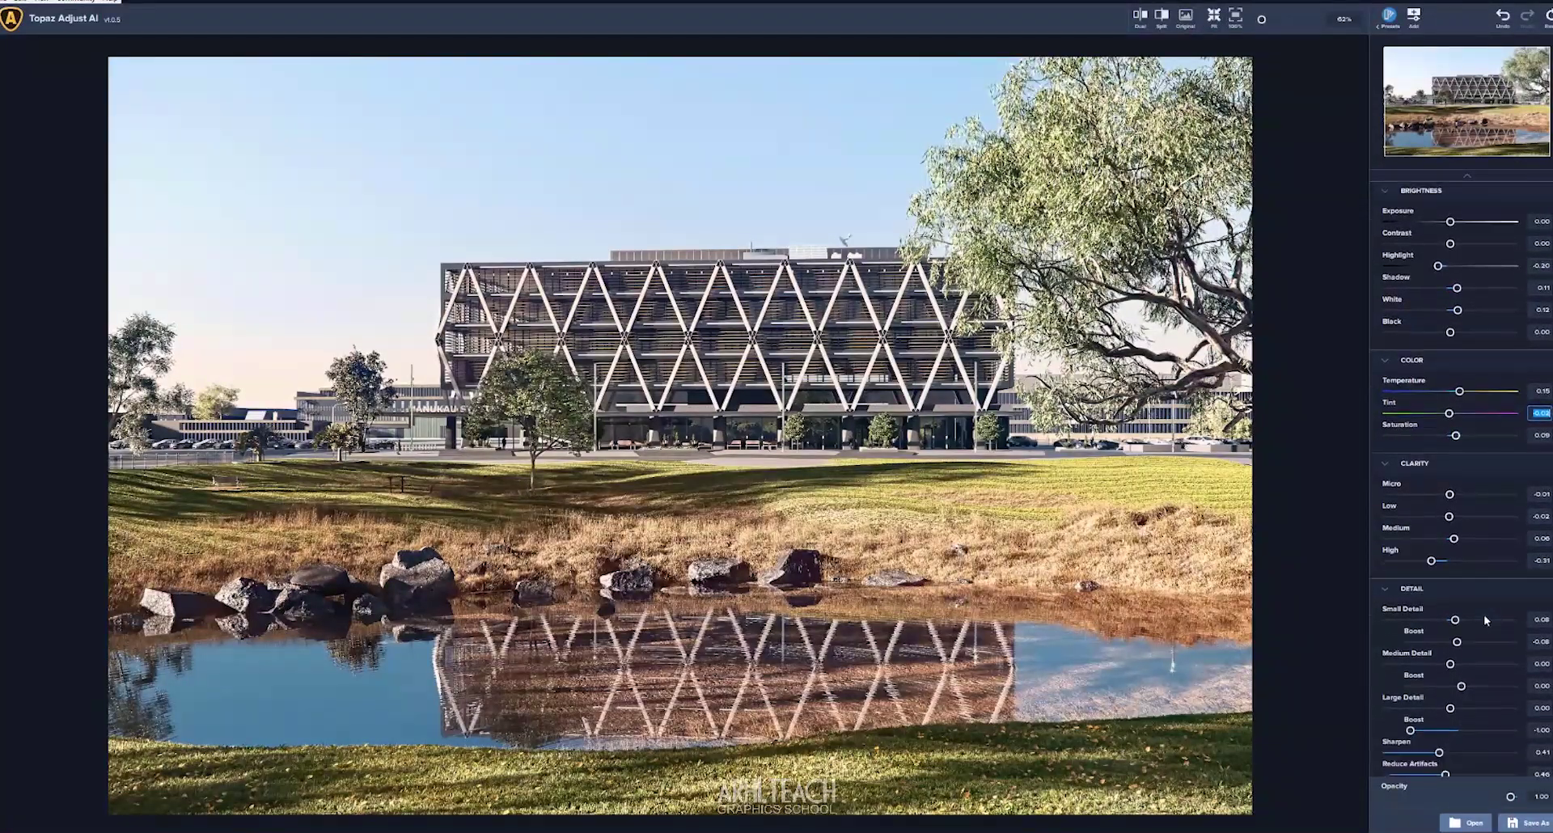
left_click(1442, 549)
mouse_move(1441, 551)
left_mouse_down()
mouse_move(1416, 552)
mouse_move(1429, 551)
left_mouse_up()
scroll(1493, 488, "down", 2)
left_click(1431, 621)
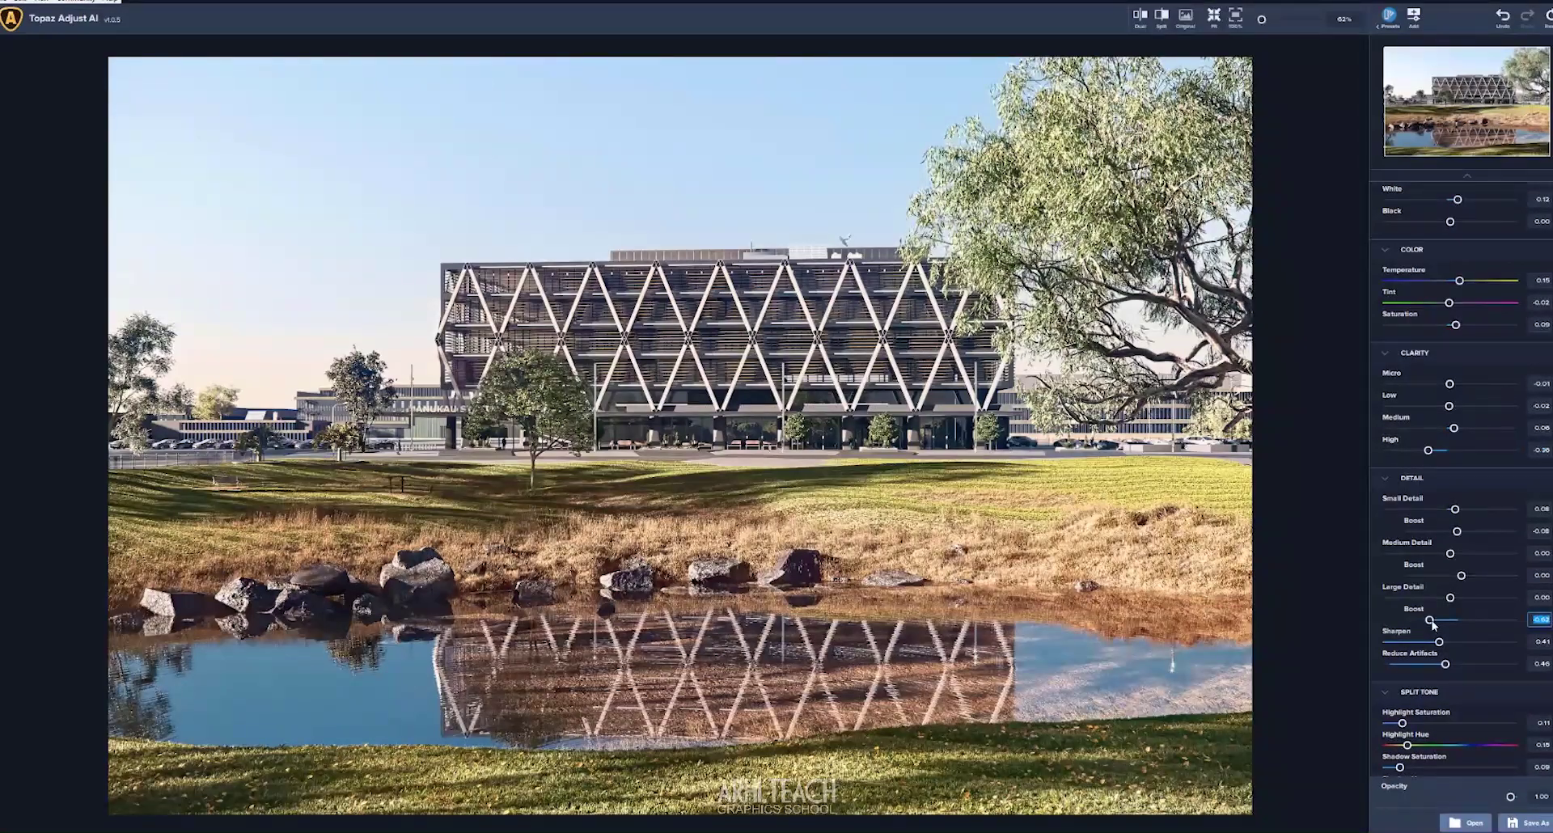